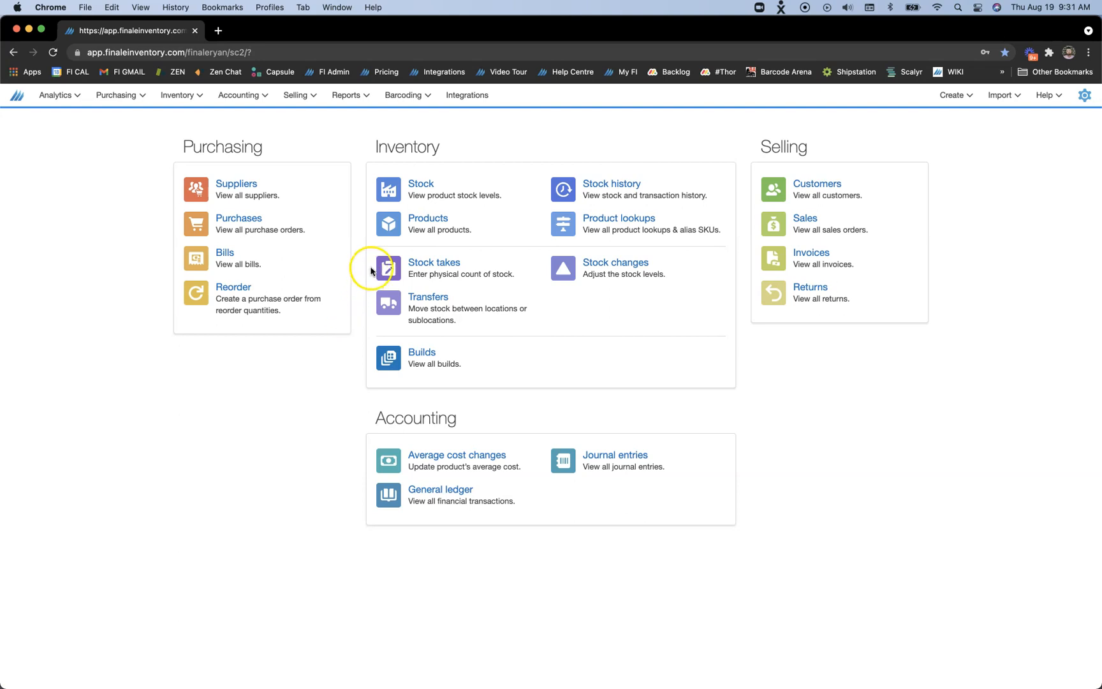
Open product 100027 Blue Polo Shirt from the stock list and review its store quantities
click(417, 183)
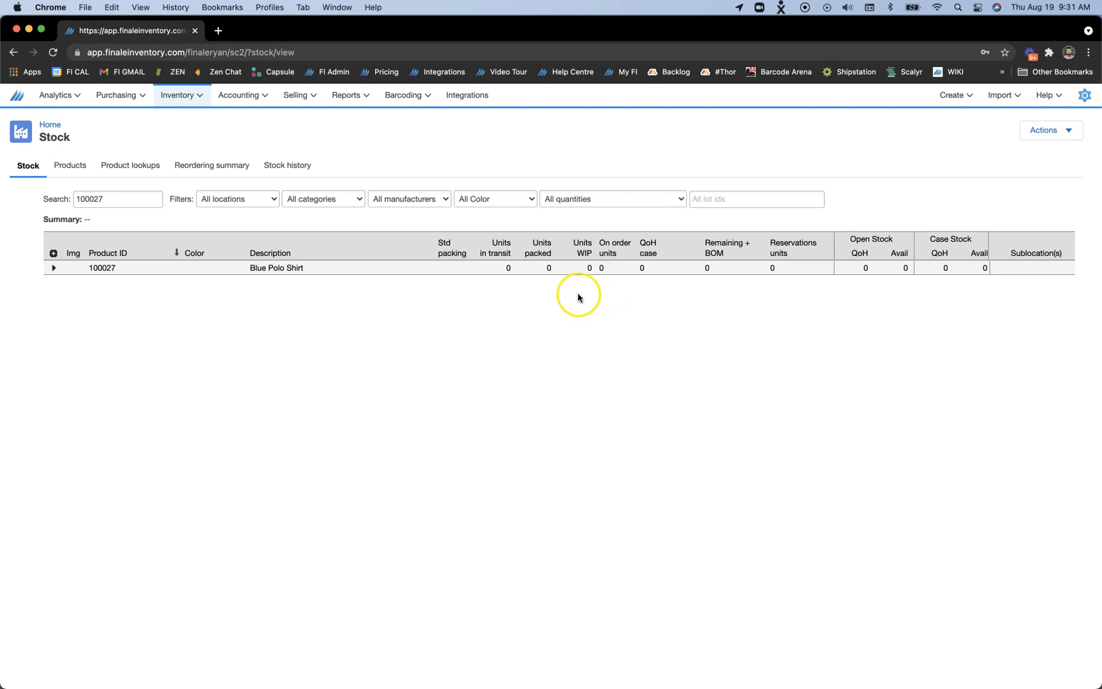
click(272, 271)
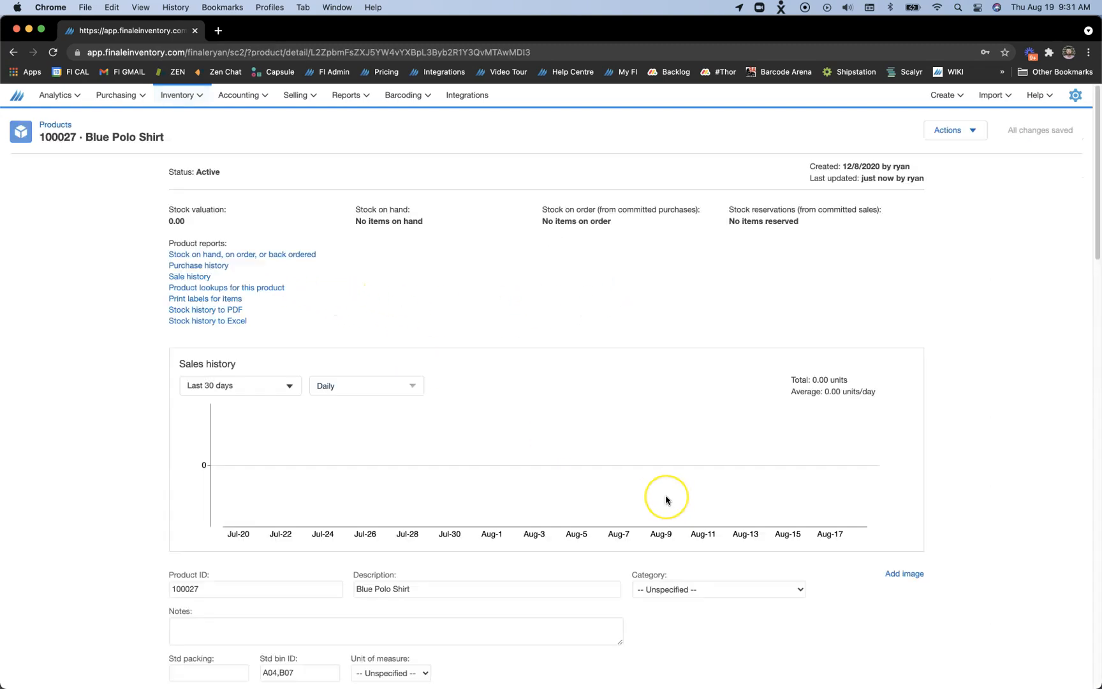
scroll(664, 499, down, 6)
scroll(665, 500, down, 10)
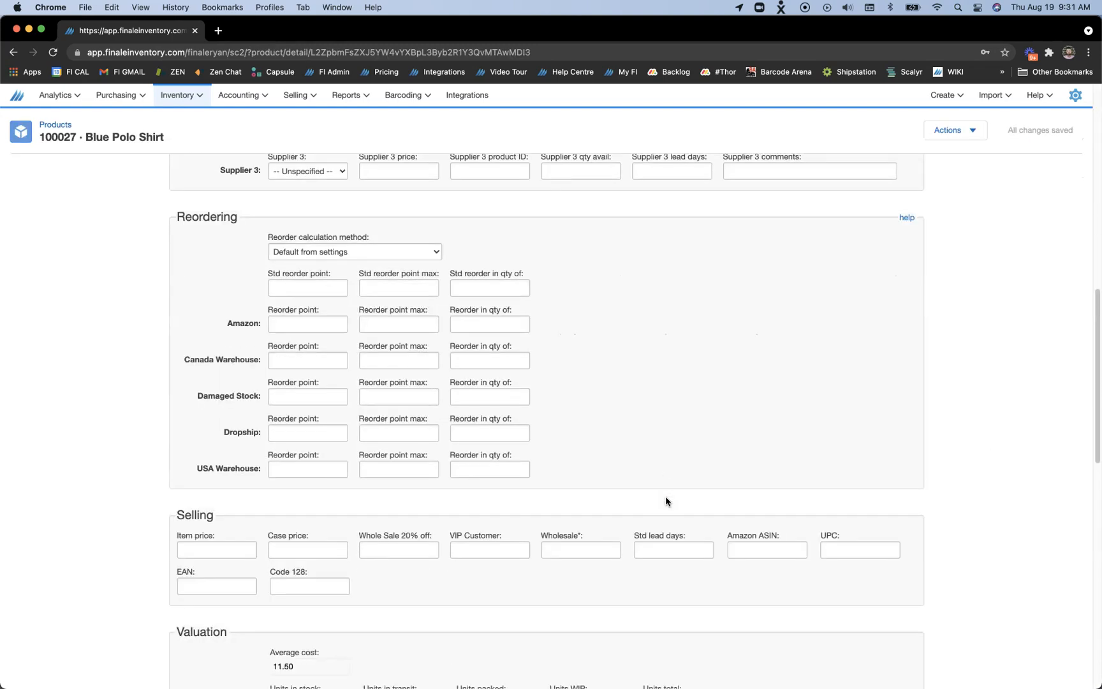
scroll(667, 501, down, 1)
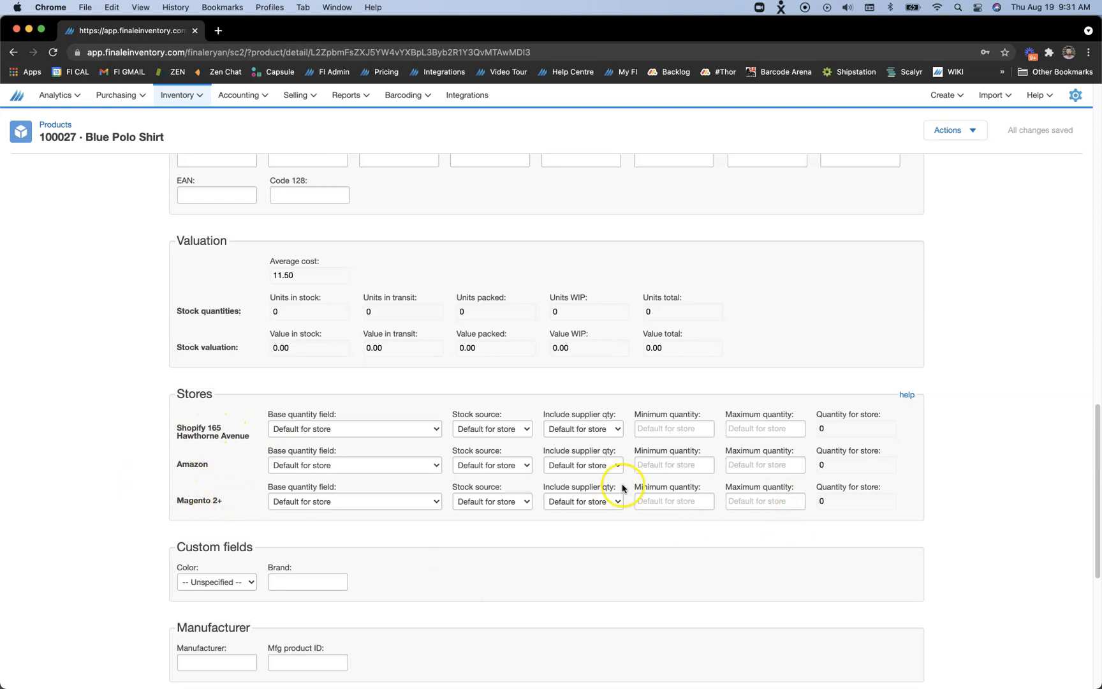
Set the Blue Polo Shirt's Supplier 1 quantity available to 100, save the product and check its store quantities
scroll(623, 489, up, 5)
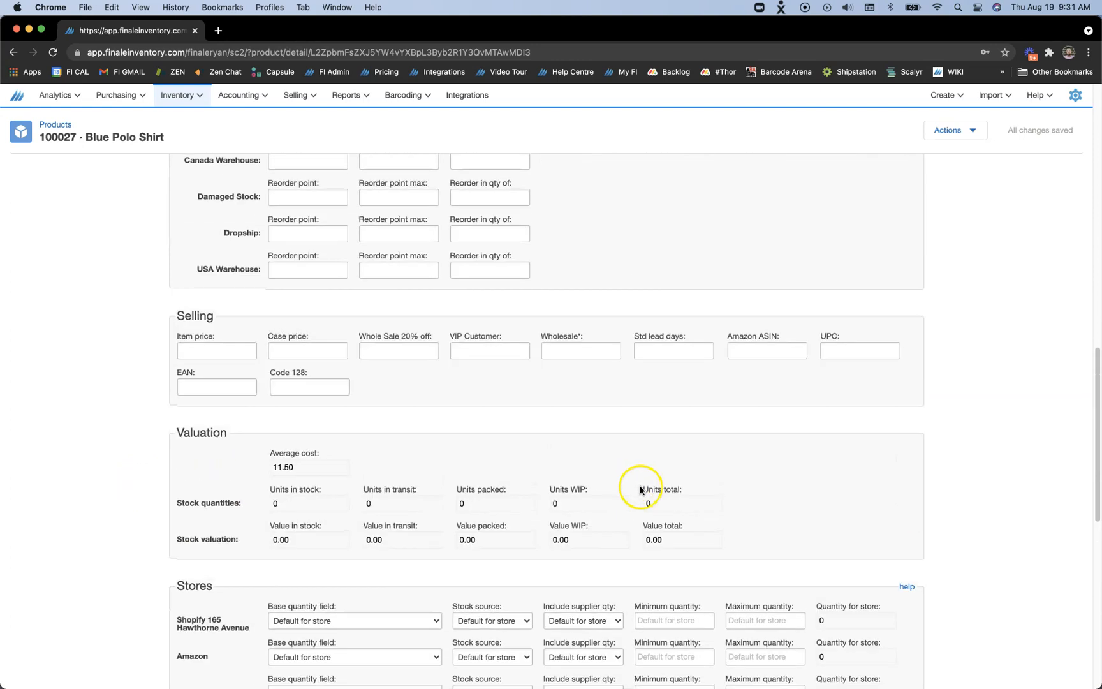
scroll(646, 487, up, 5)
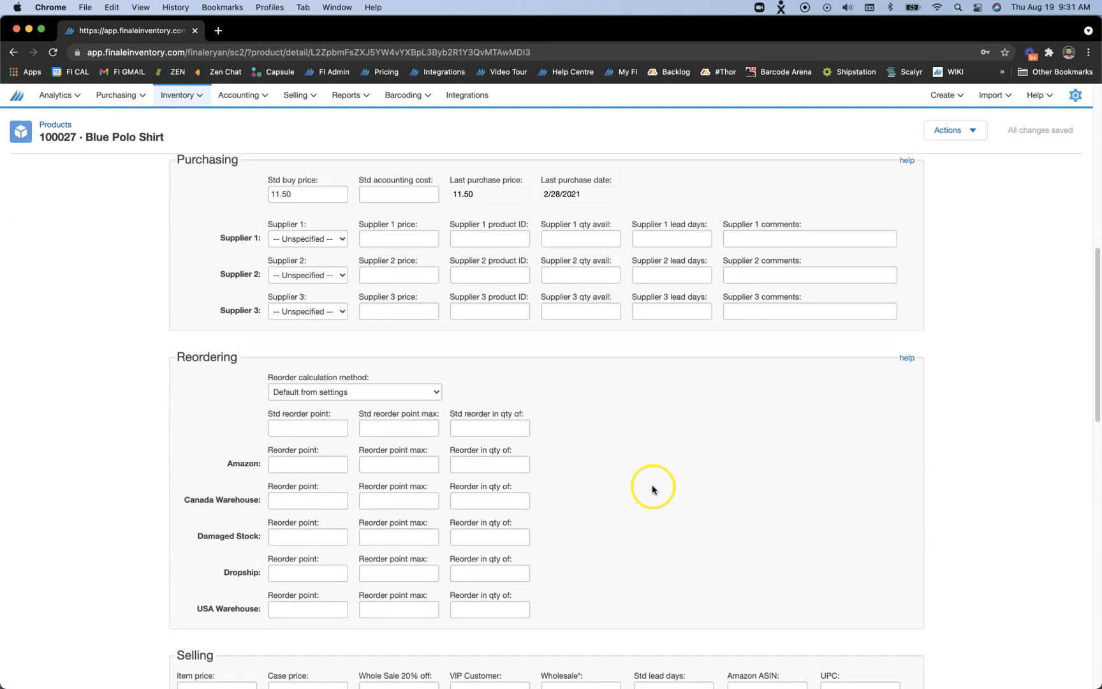
click(565, 353)
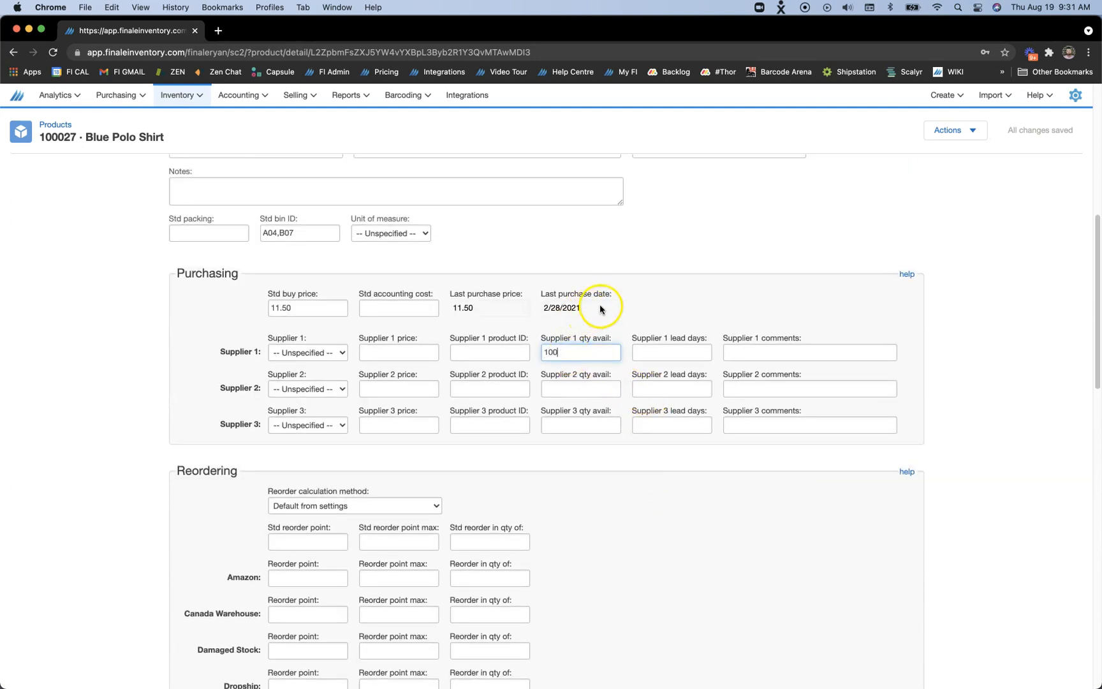
click(640, 315)
click(1039, 130)
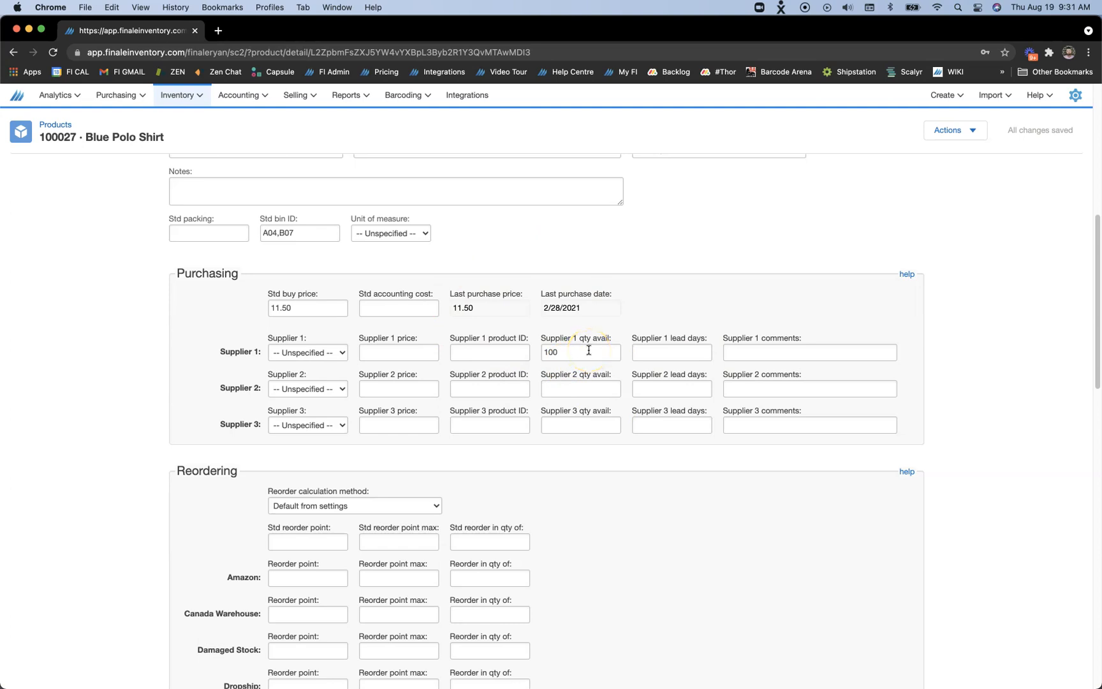
scroll(588, 349, down, 15)
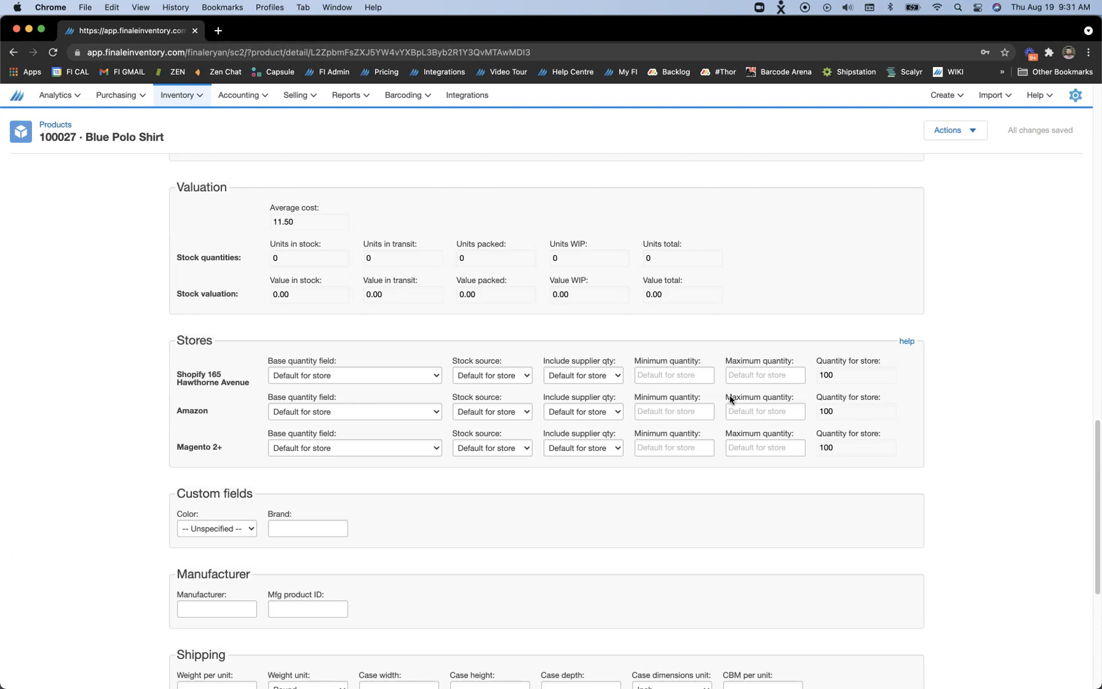
Open the Pie Corp sales order and mark the sale as committed (reserved)
click(294, 96)
click(300, 152)
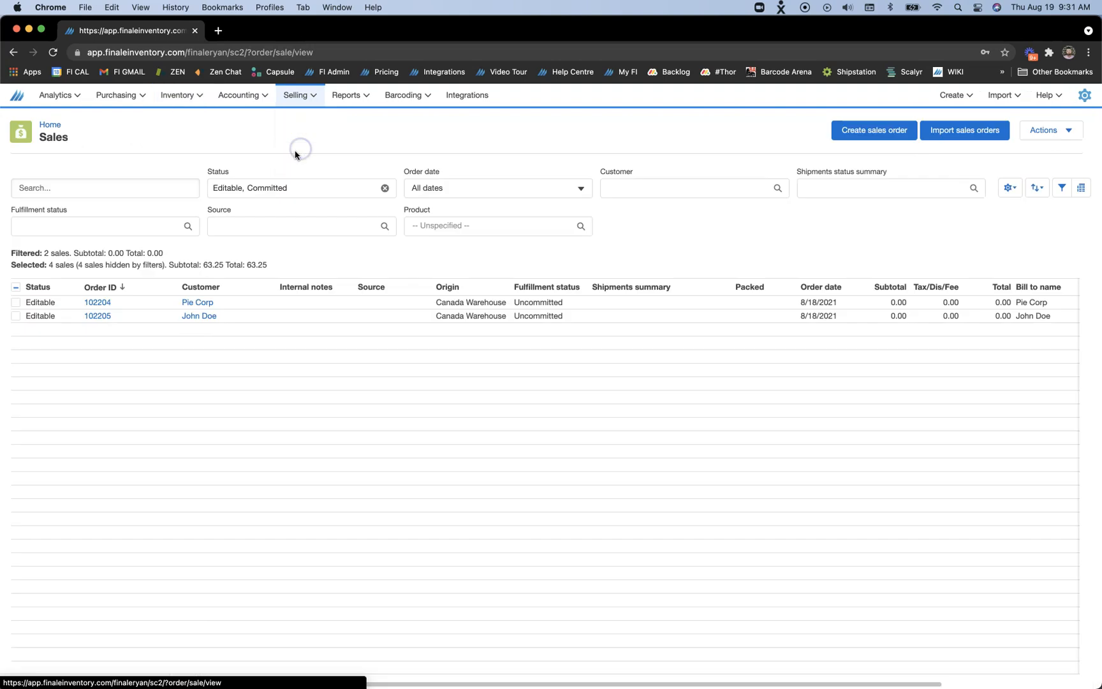
click(96, 302)
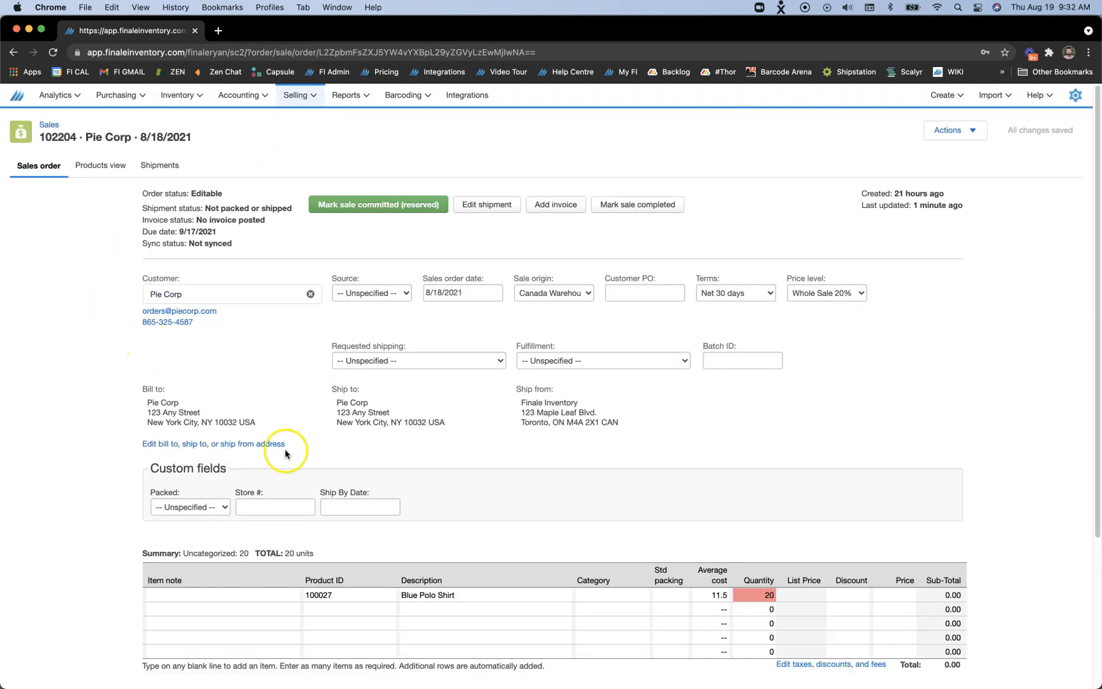
scroll(640, 640, down, 1)
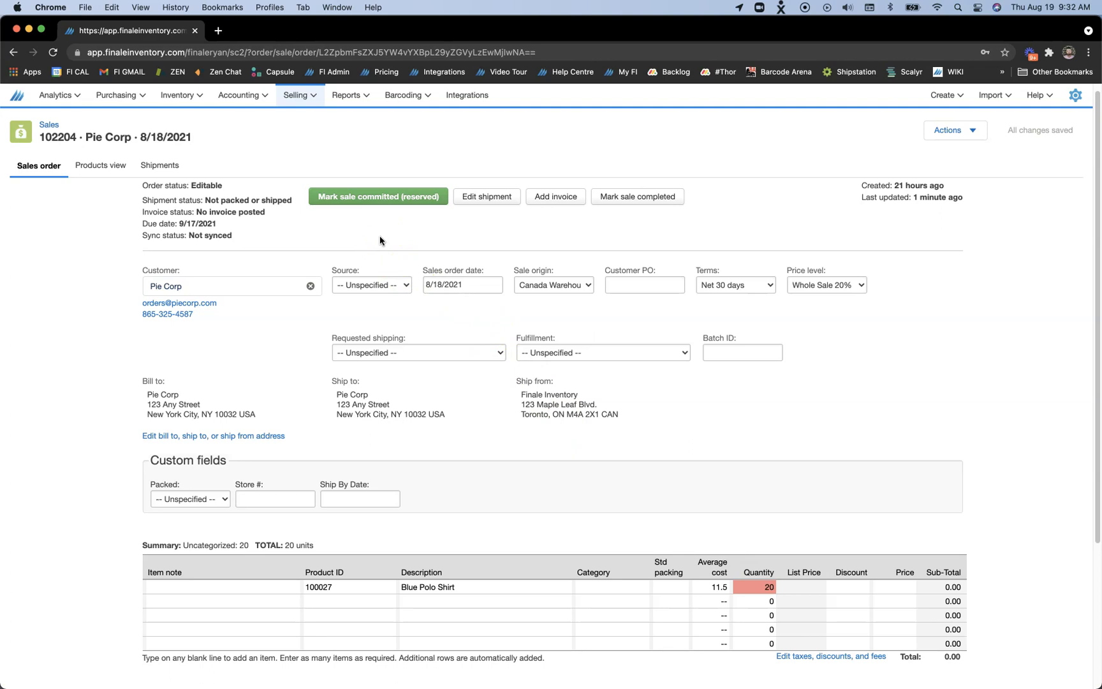
click(361, 203)
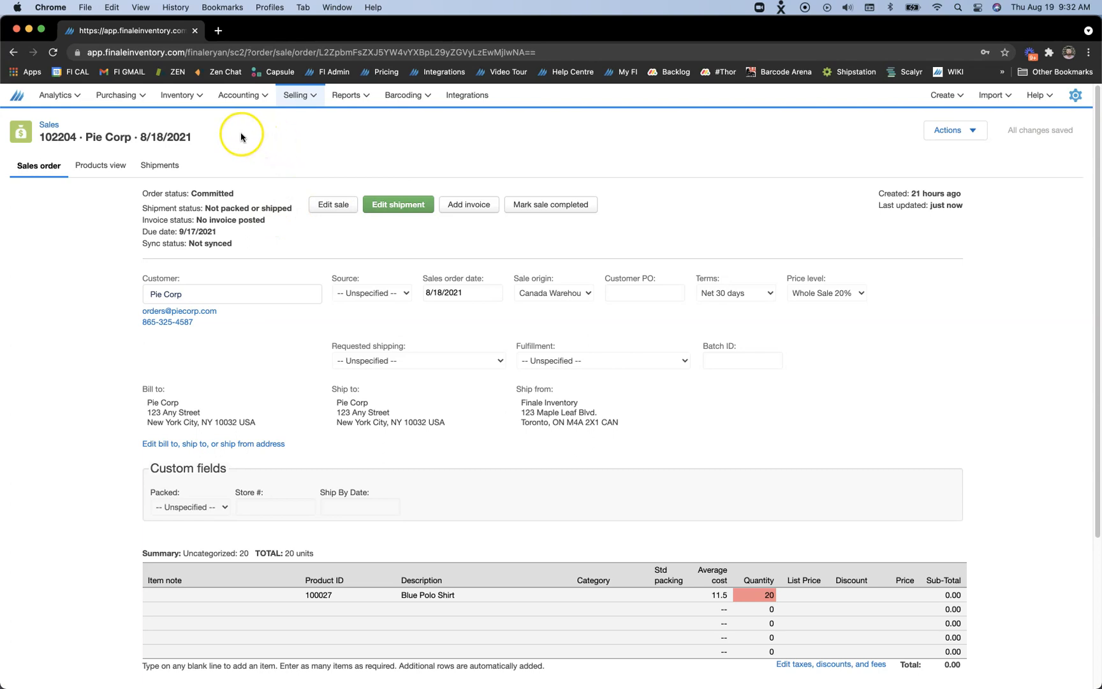
Check the Blue Polo Shirt's reserved units in the stock list and its quantities for each store
click(188, 107)
click(186, 121)
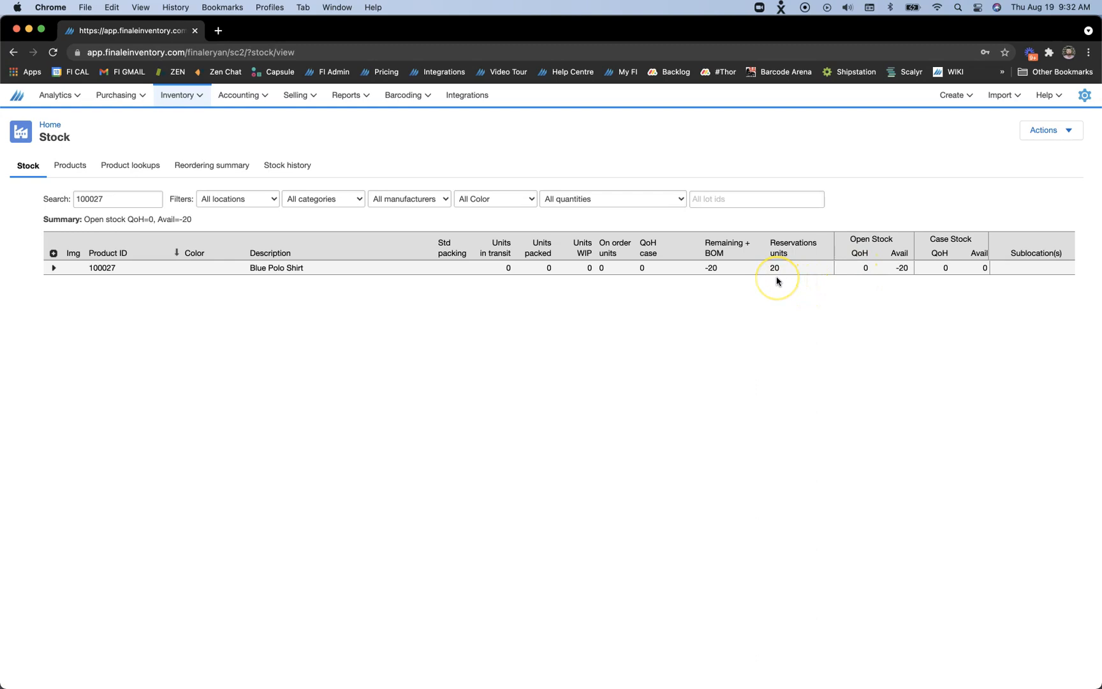
click(190, 274)
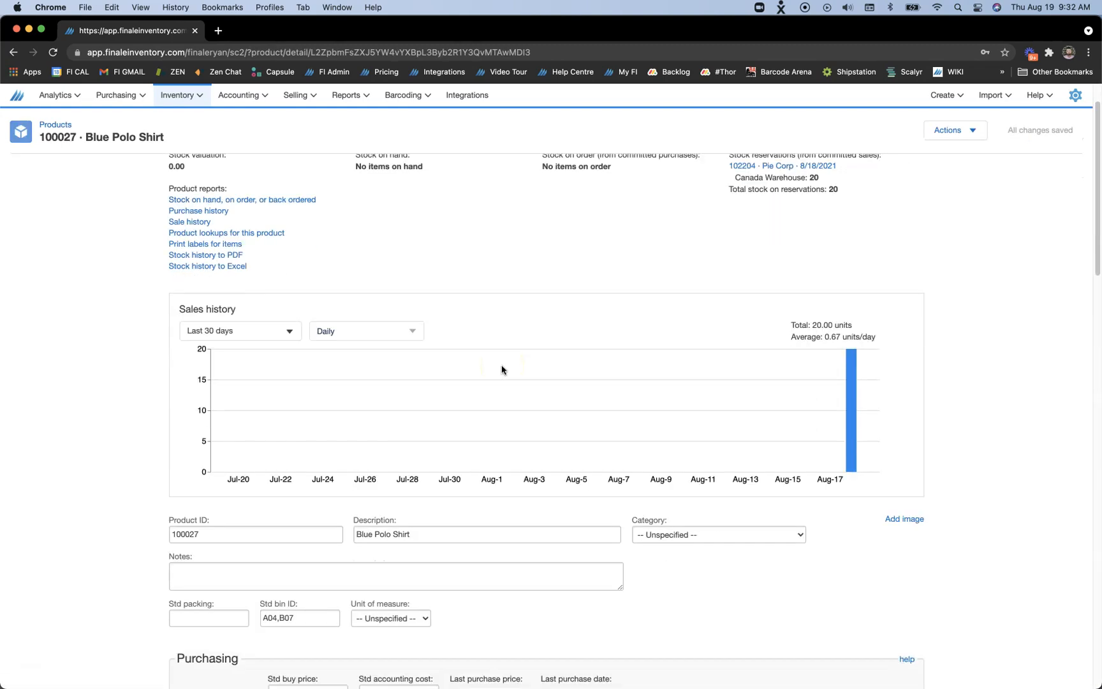
scroll(501, 369, down, 15)
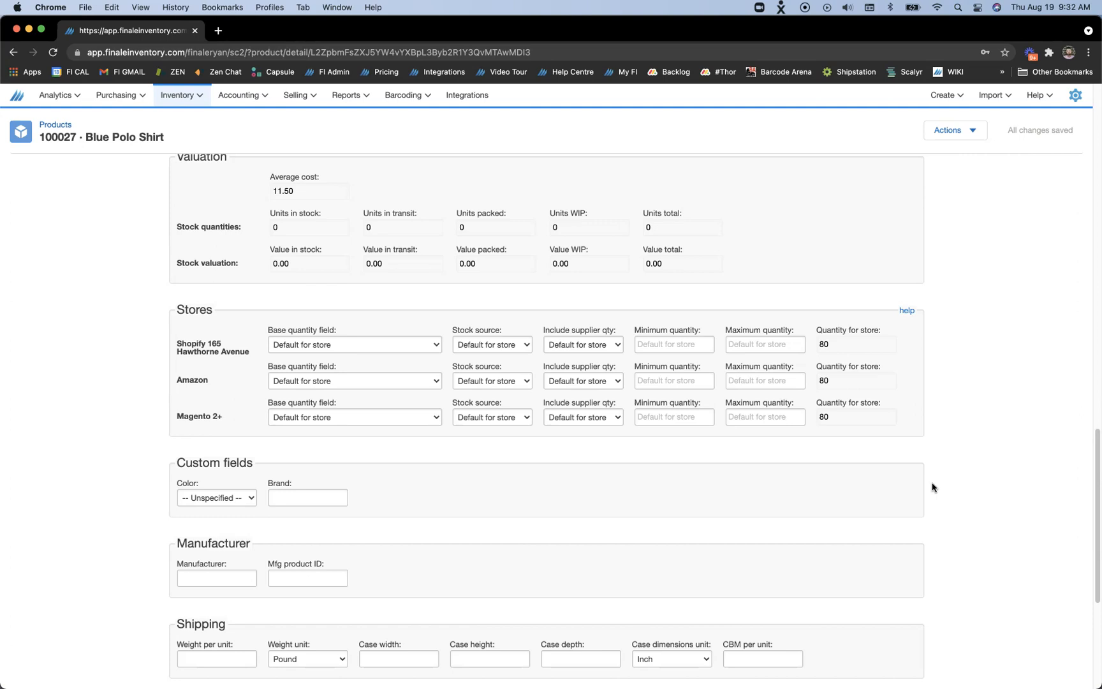
Clear the Blue Polo Shirt's Supplier 1 quantity available
scroll(537, 340, up, 15)
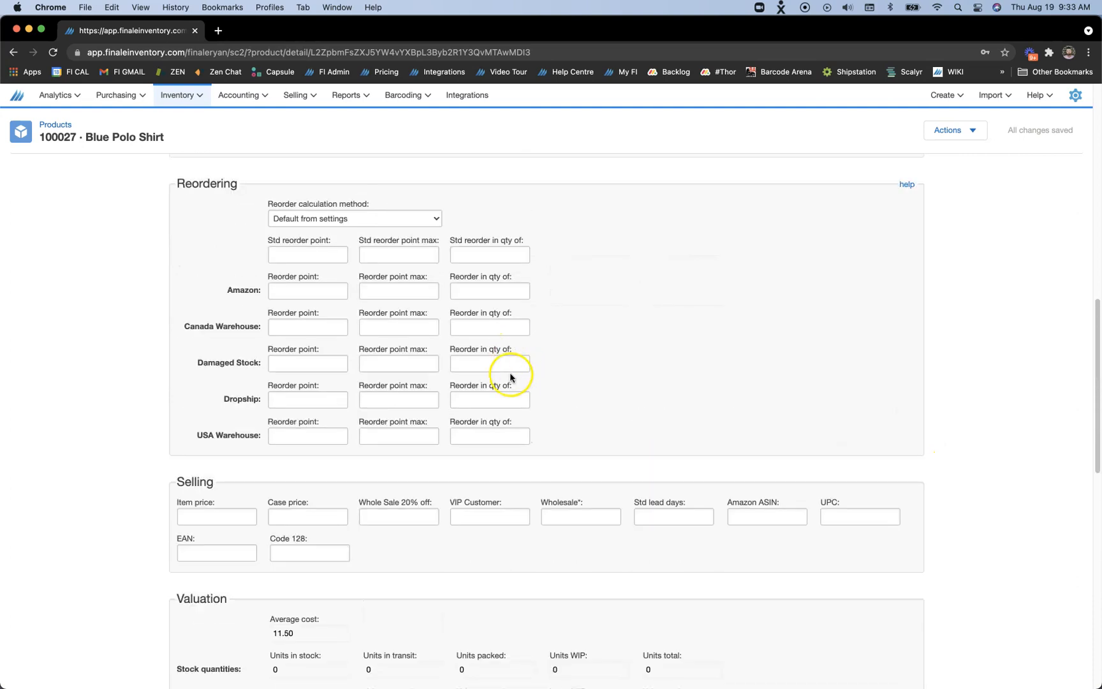
drag(567, 512, 514, 501)
key(BackSpace)
Add the Pie Corp order to the selection in the sales list and mark the selected sales editable
click(306, 99)
click(306, 150)
click(295, 97)
click(292, 148)
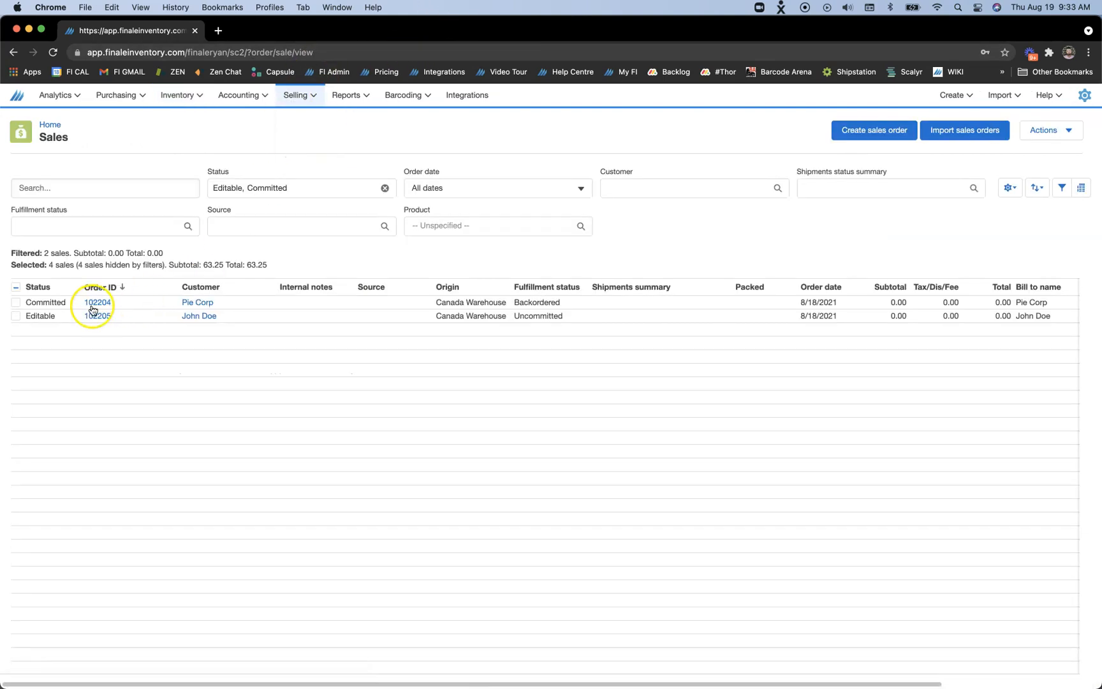
click(13, 303)
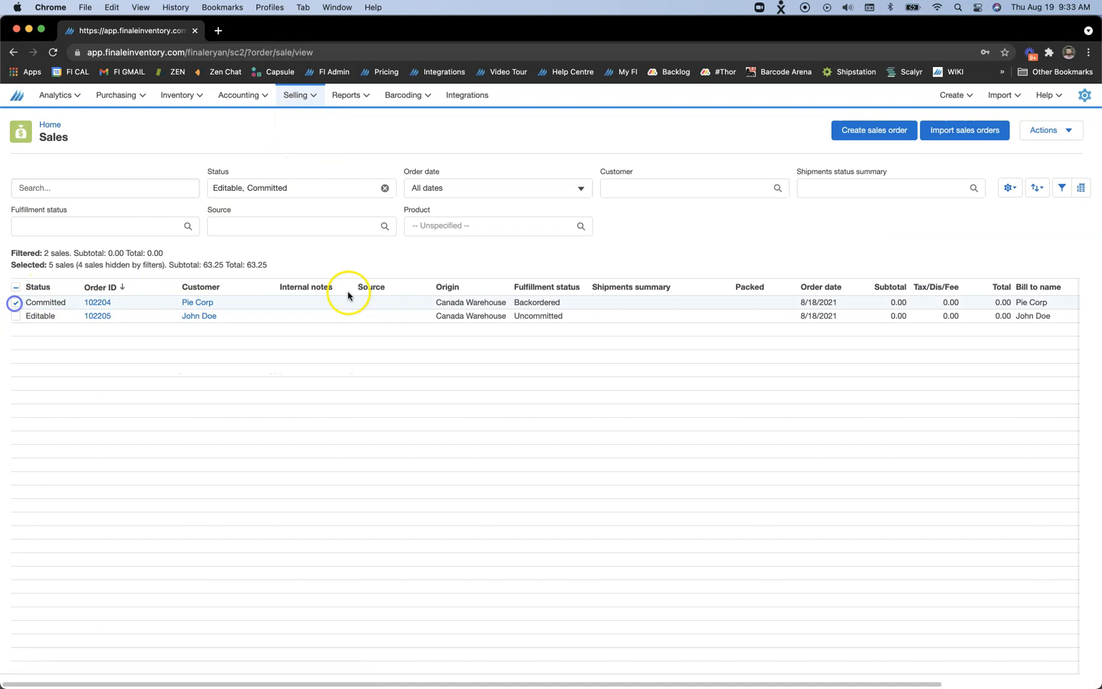
click(1032, 131)
click(1019, 218)
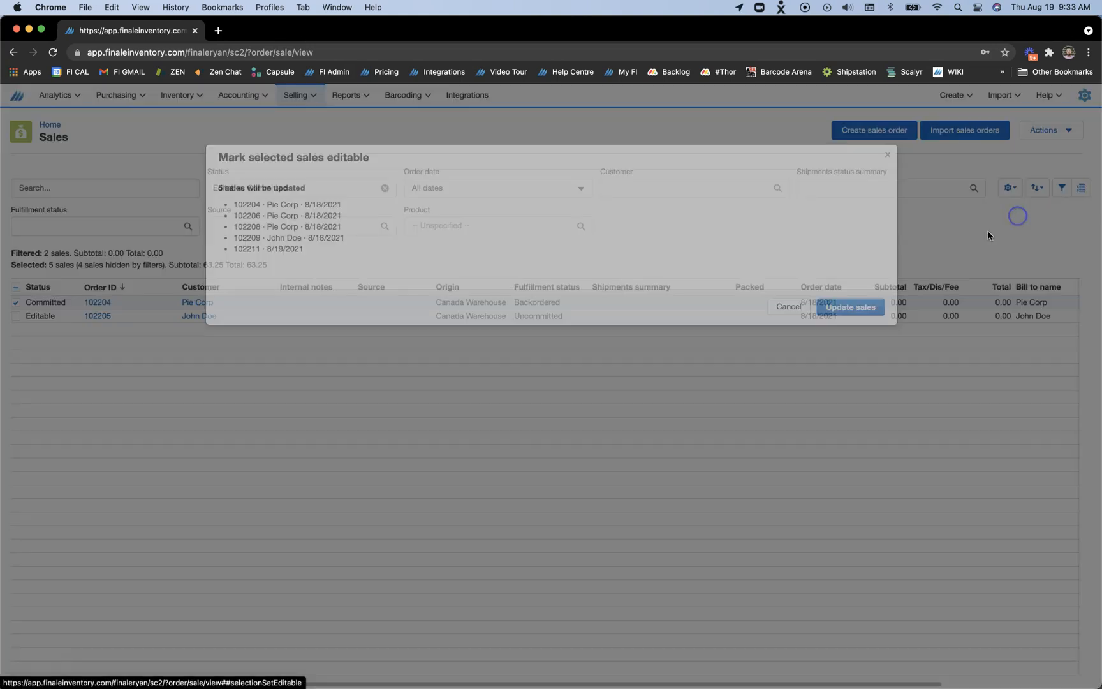
click(867, 309)
click(642, 284)
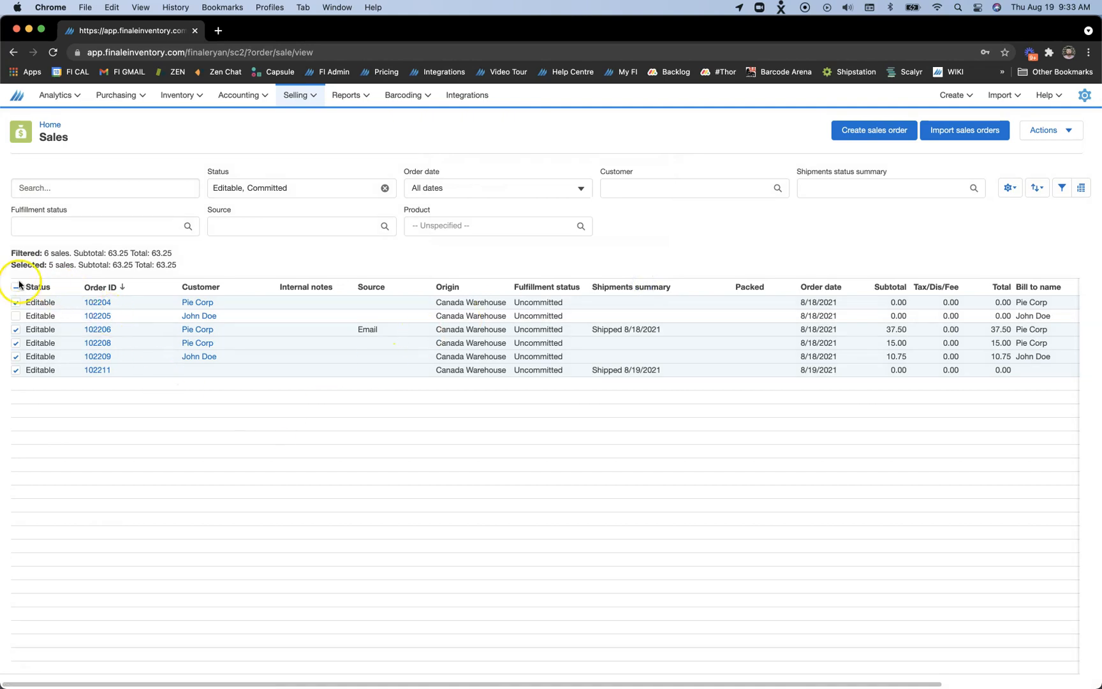
Check the stock levels and store quantities of product 100027 Blue Polo Shirt
click(177, 95)
click(172, 117)
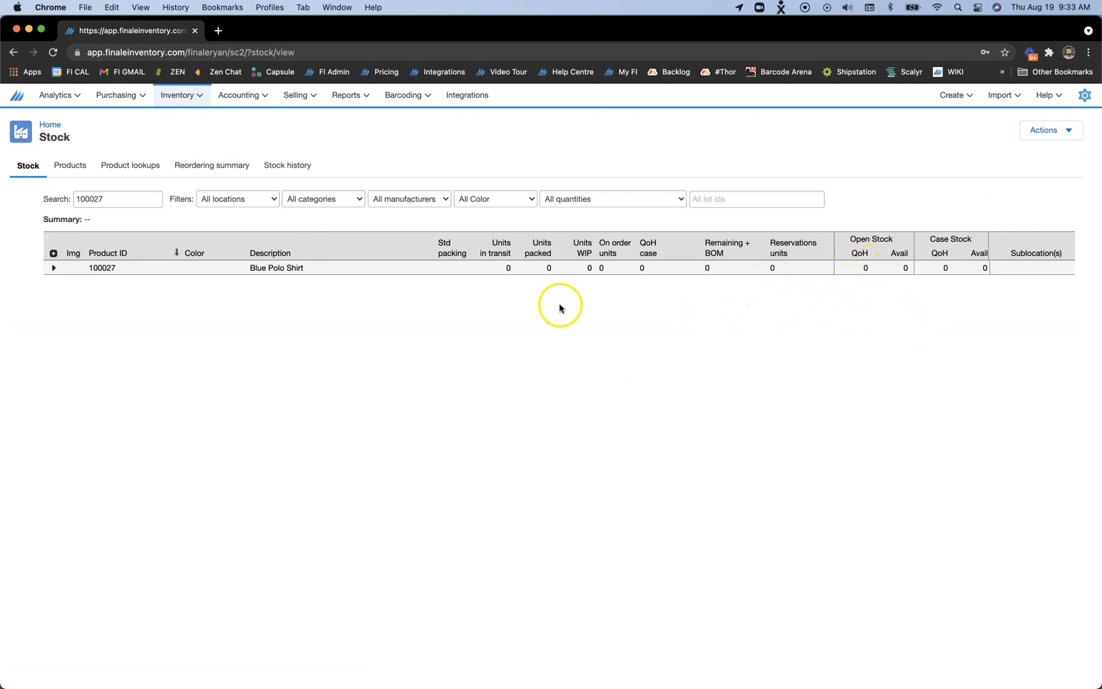
click(261, 274)
scroll(723, 513, down, 10)
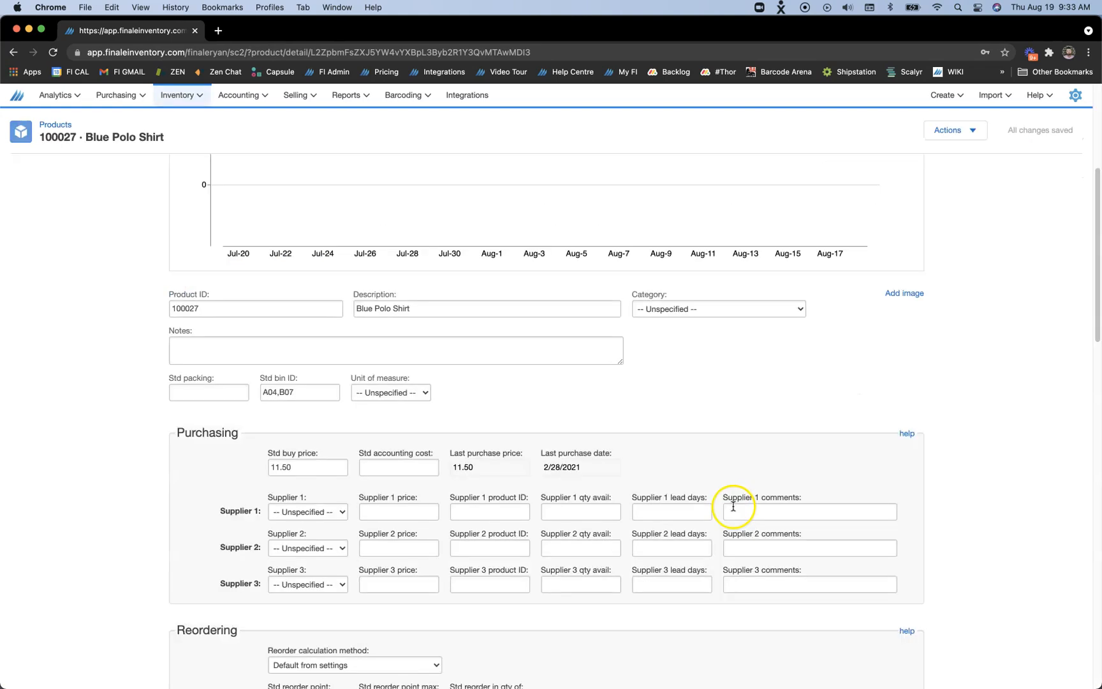
scroll(733, 508, down, 8)
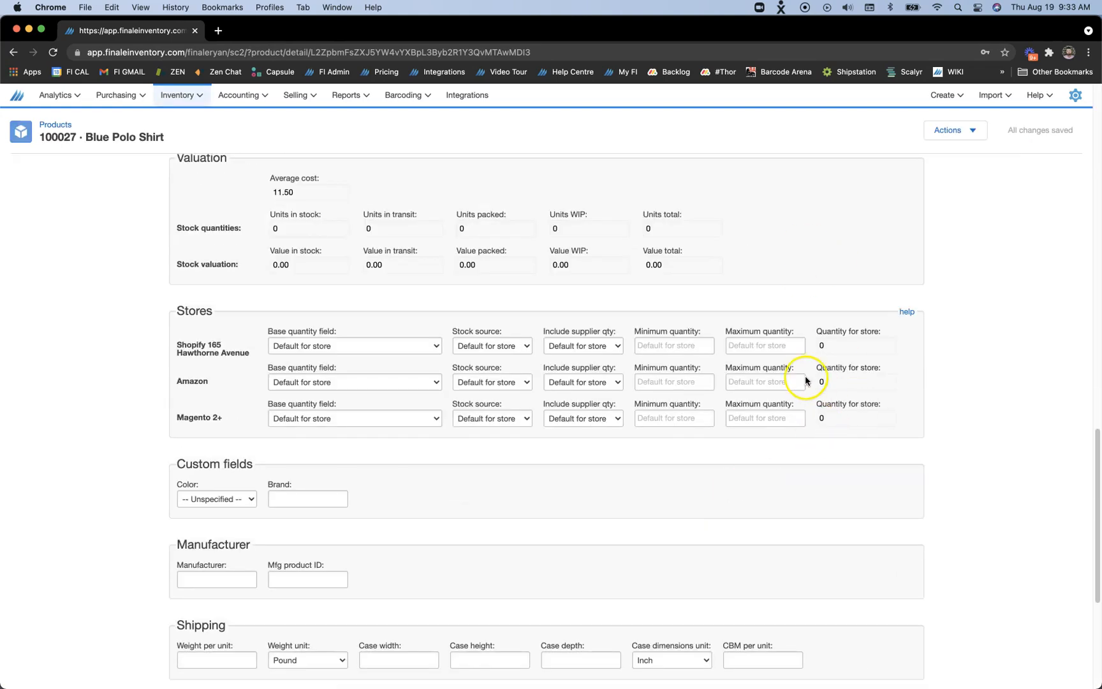
Open the 123 Corp purchase order for Blue Polo Shirts and mark it as committed (on order)
click(118, 95)
click(139, 143)
click(182, 262)
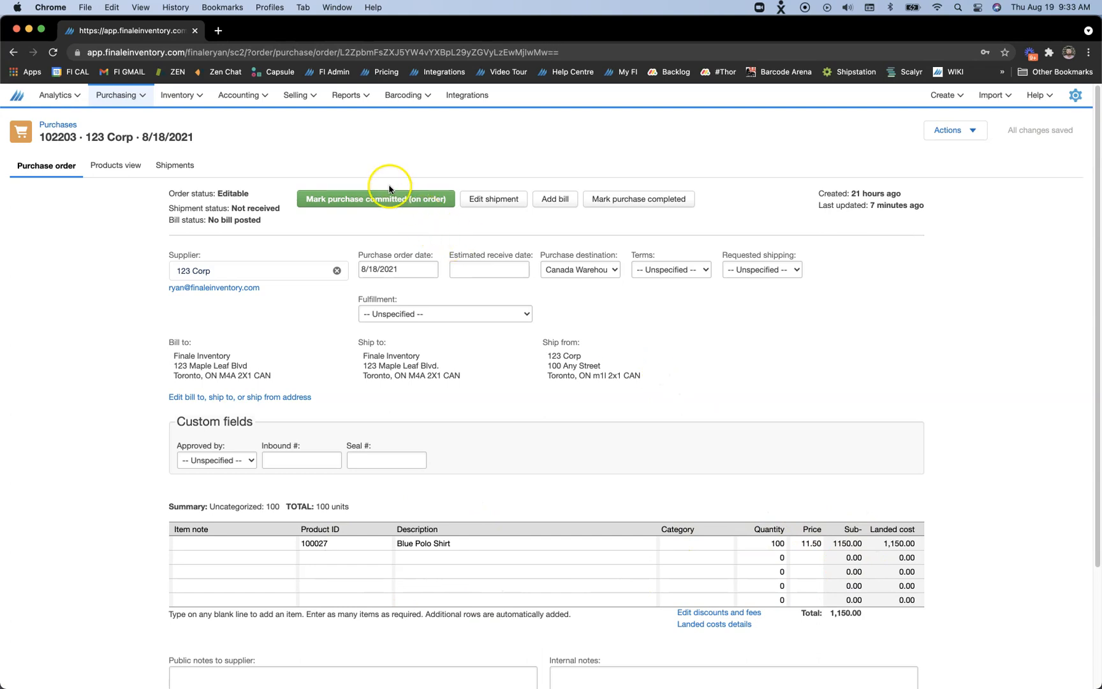
click(383, 203)
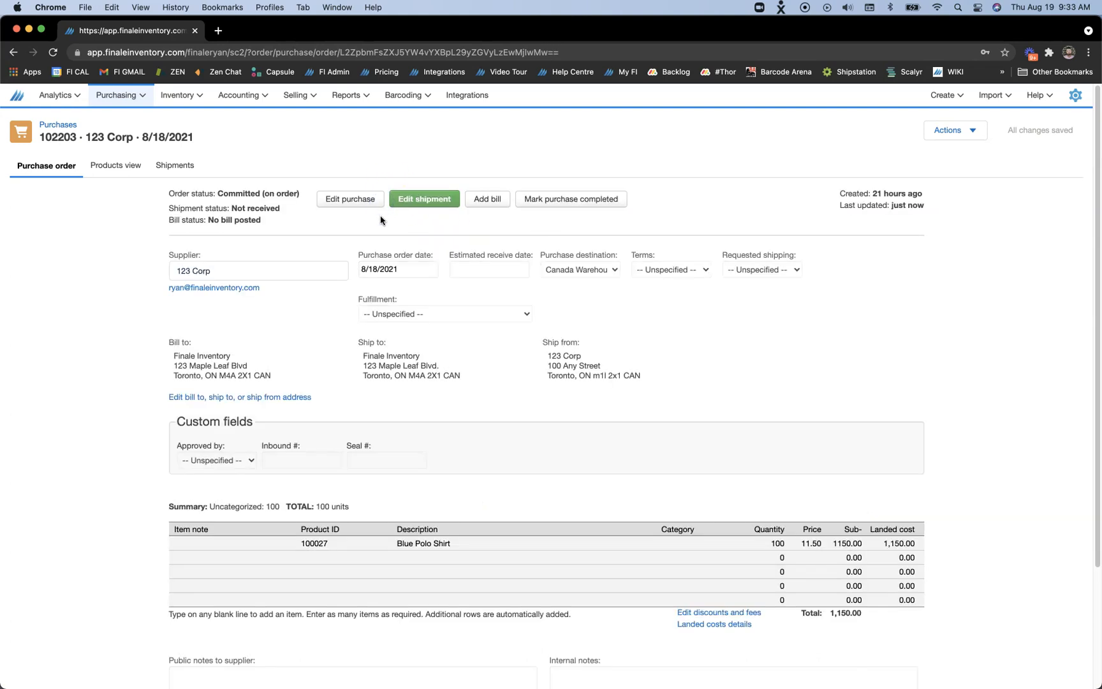
Check the Blue Polo Shirt's on-order and available units in the stock list and its quantities in the Stores section
click(177, 95)
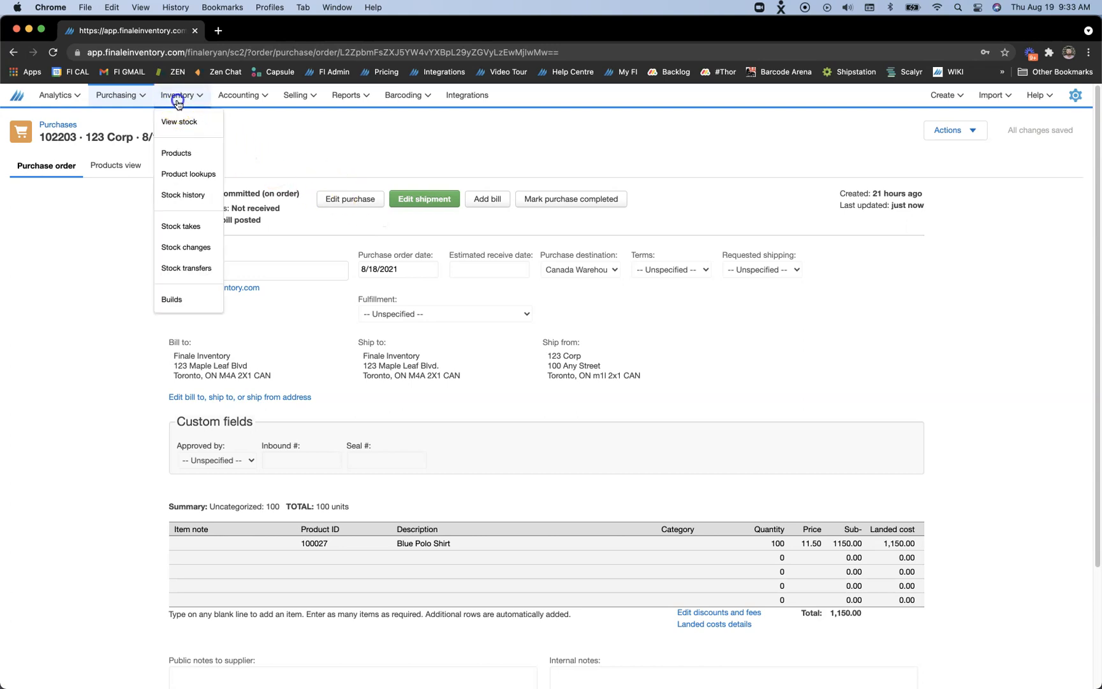
click(185, 132)
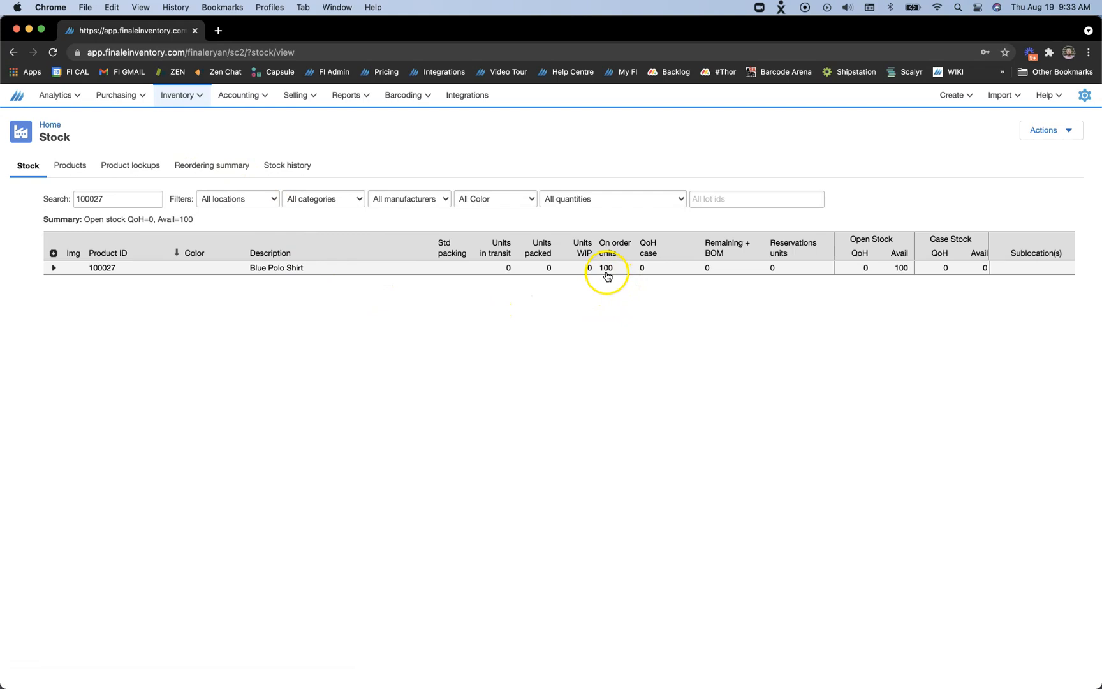
click(258, 275)
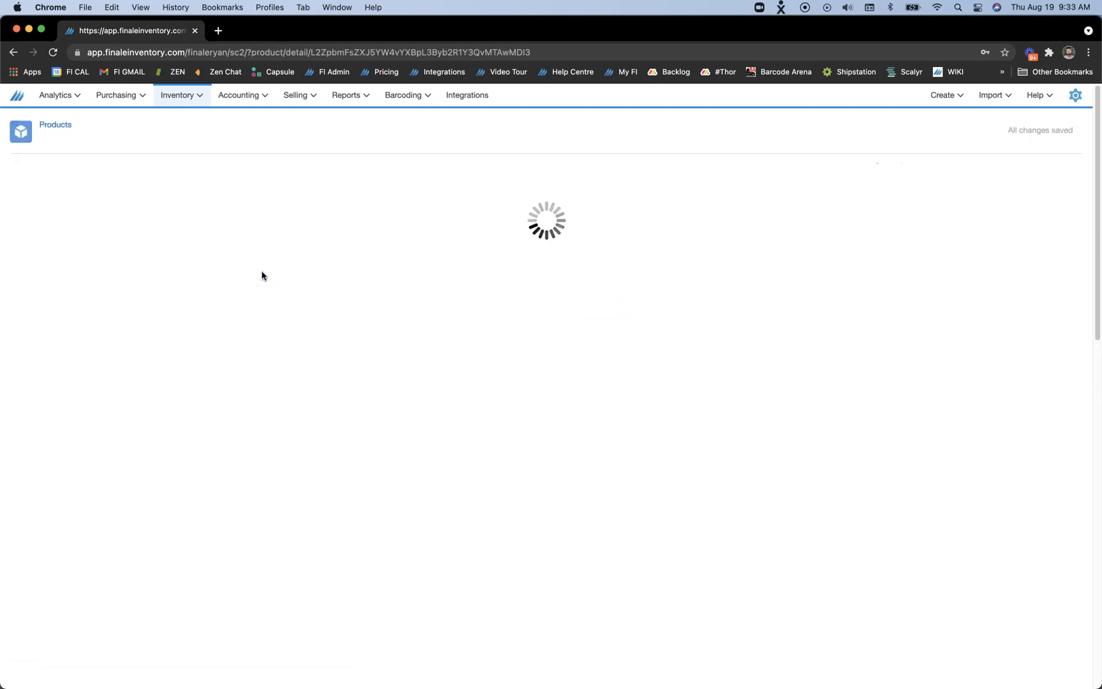
scroll(592, 457, down, 20)
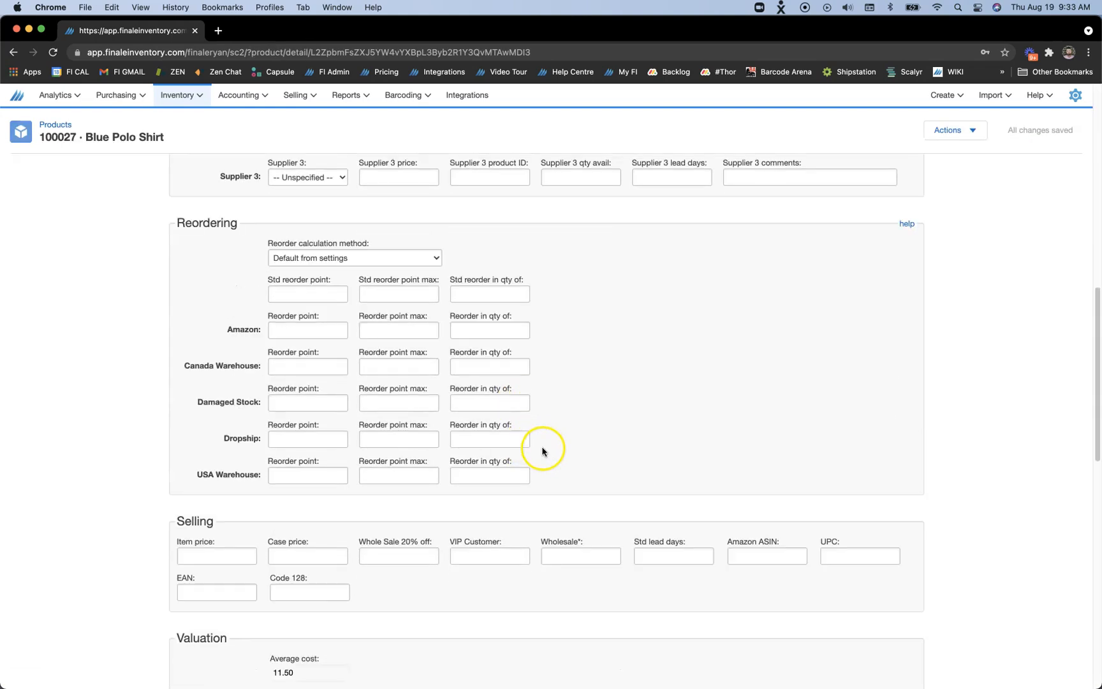
scroll(572, 460, down, 1)
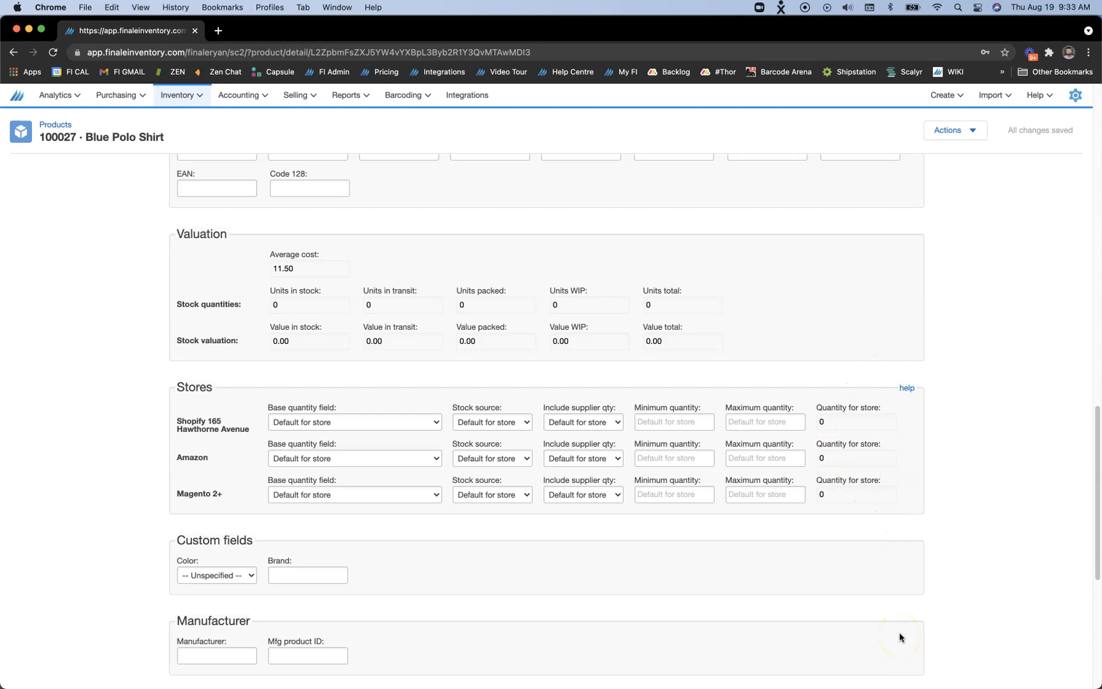
Set the Shopify store's base quantity field to Available to promise (include BOM) and save the product
click(295, 424)
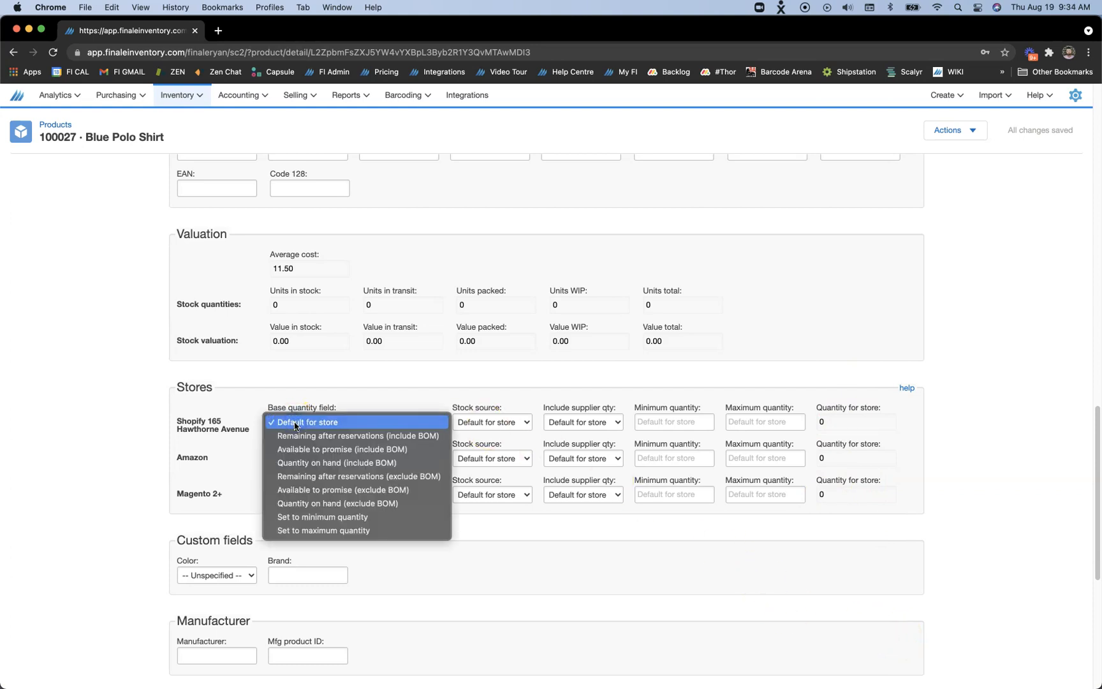
click(321, 450)
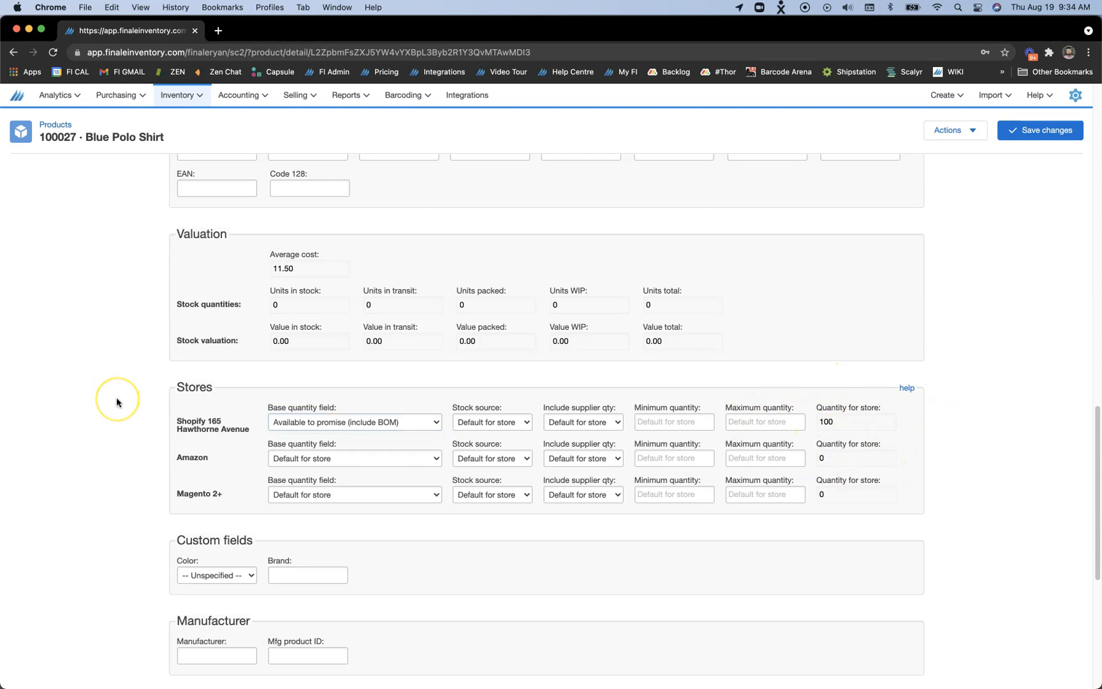
click(297, 94)
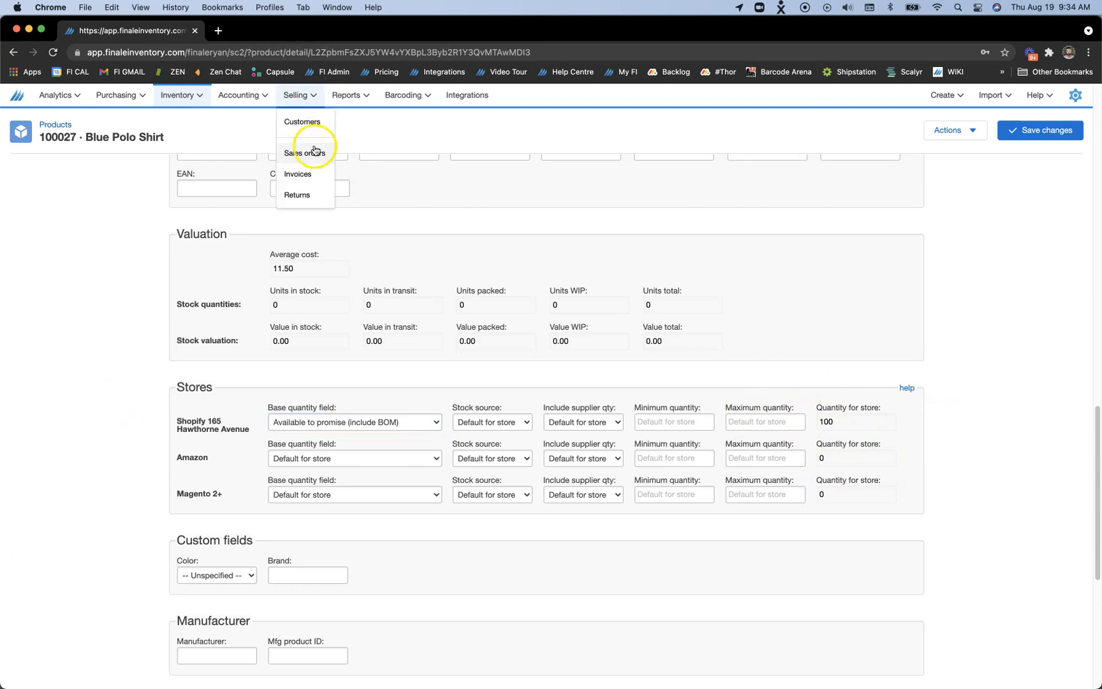
click(1060, 132)
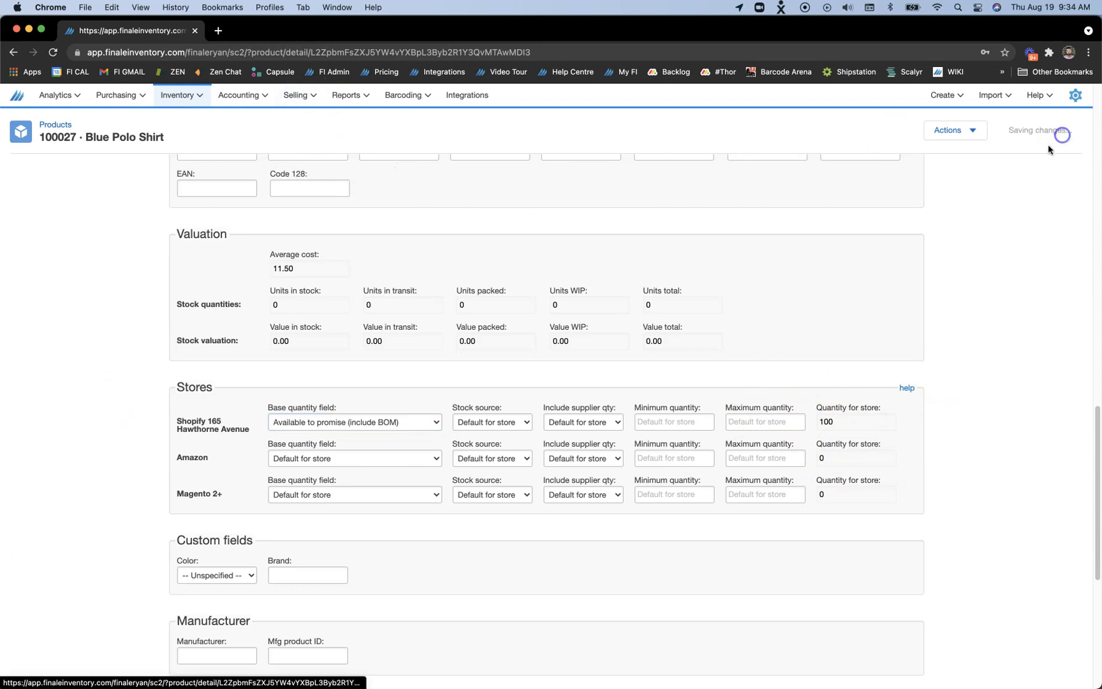
Open the first Pie Corp sales order, for 20 Blue Polo Shirts, and mark the sale as committed (reserved)
click(281, 94)
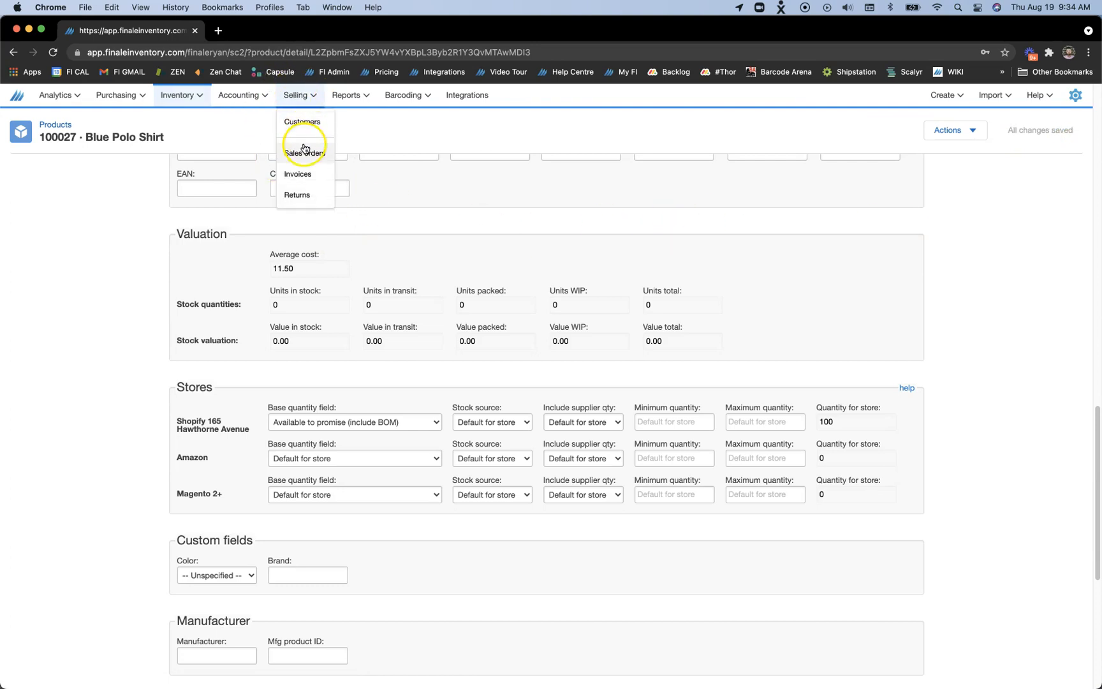
click(301, 151)
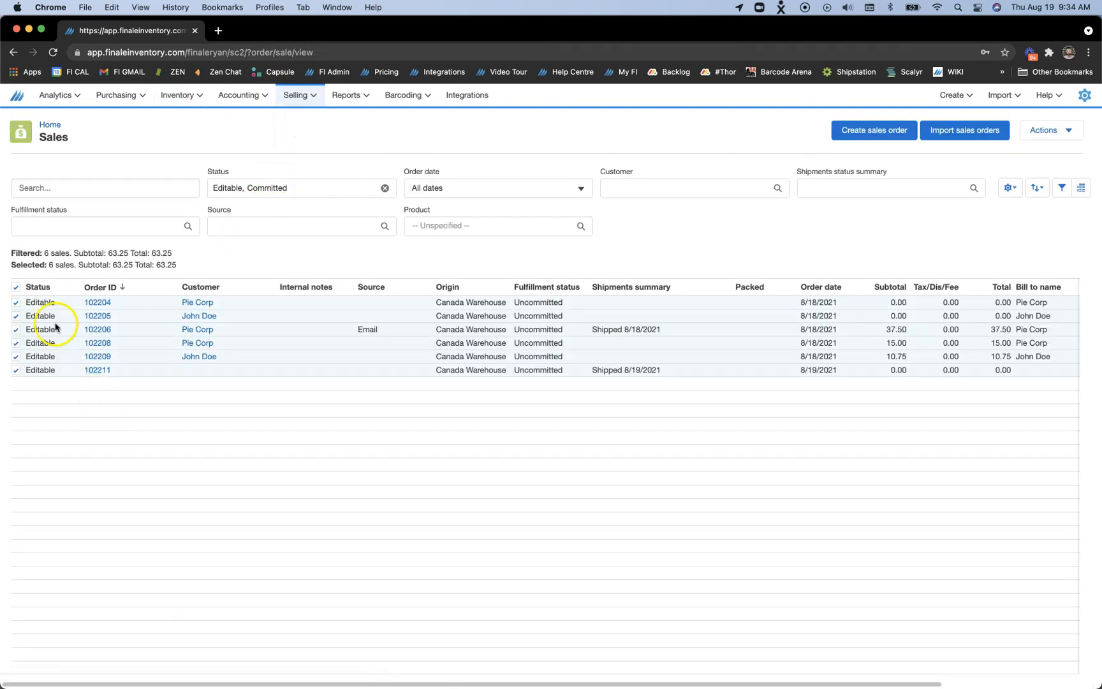
click(15, 288)
click(98, 303)
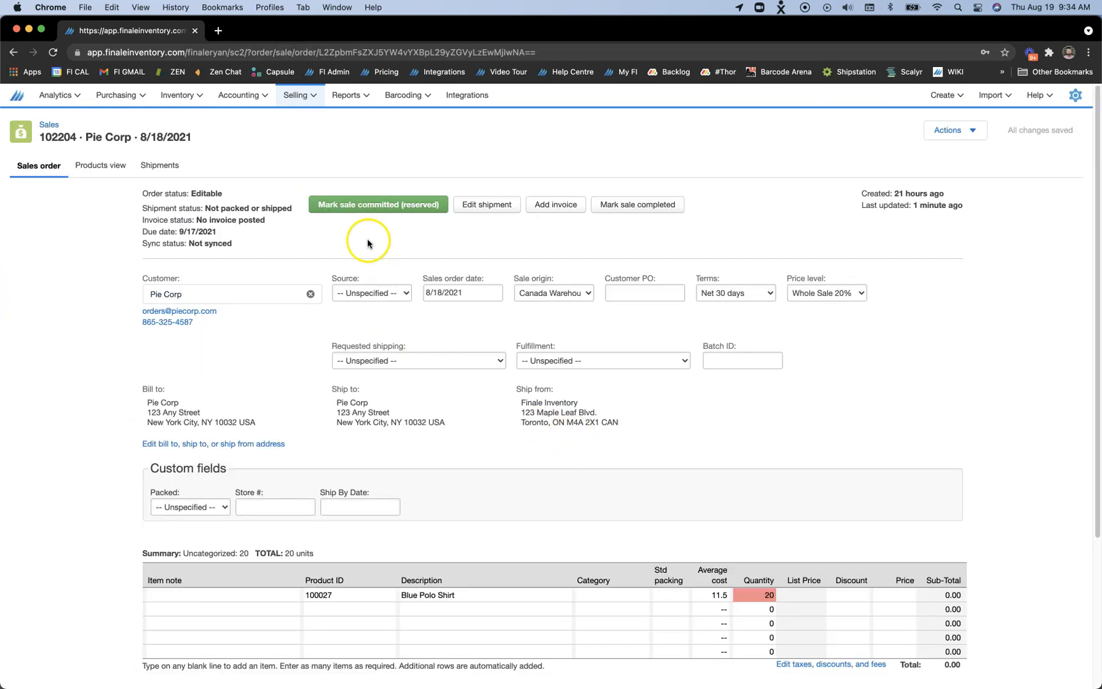
click(358, 203)
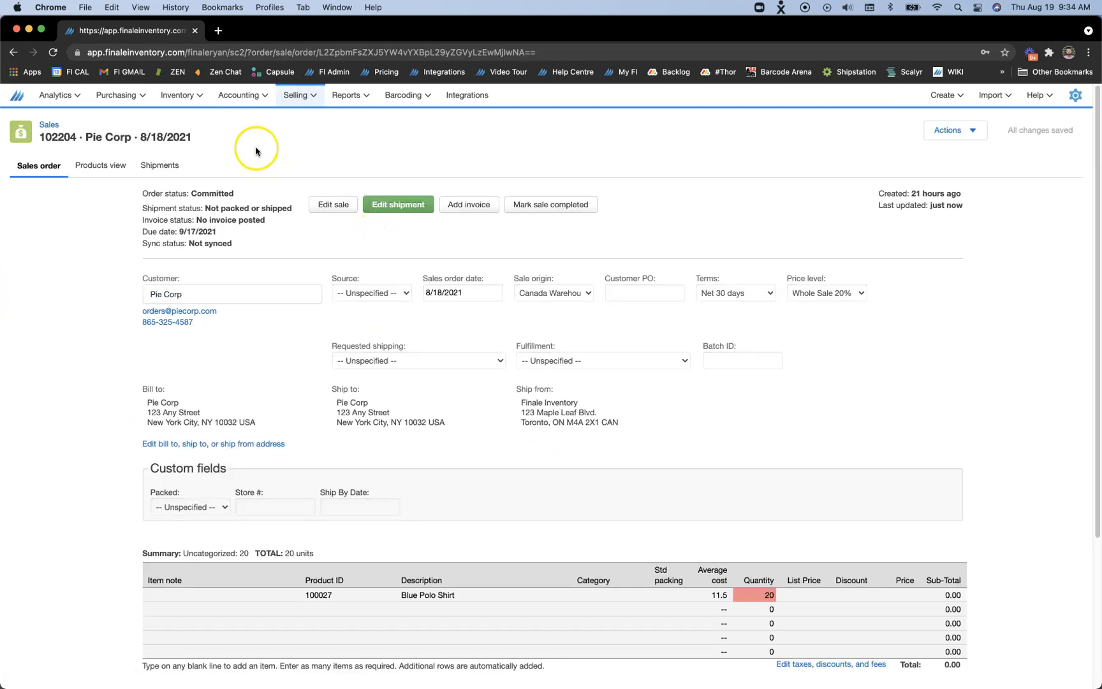
Check the Blue Polo Shirt's reserved and available units in the stock list, then its Shopify store quantity and base quantity field options
click(179, 95)
click(184, 122)
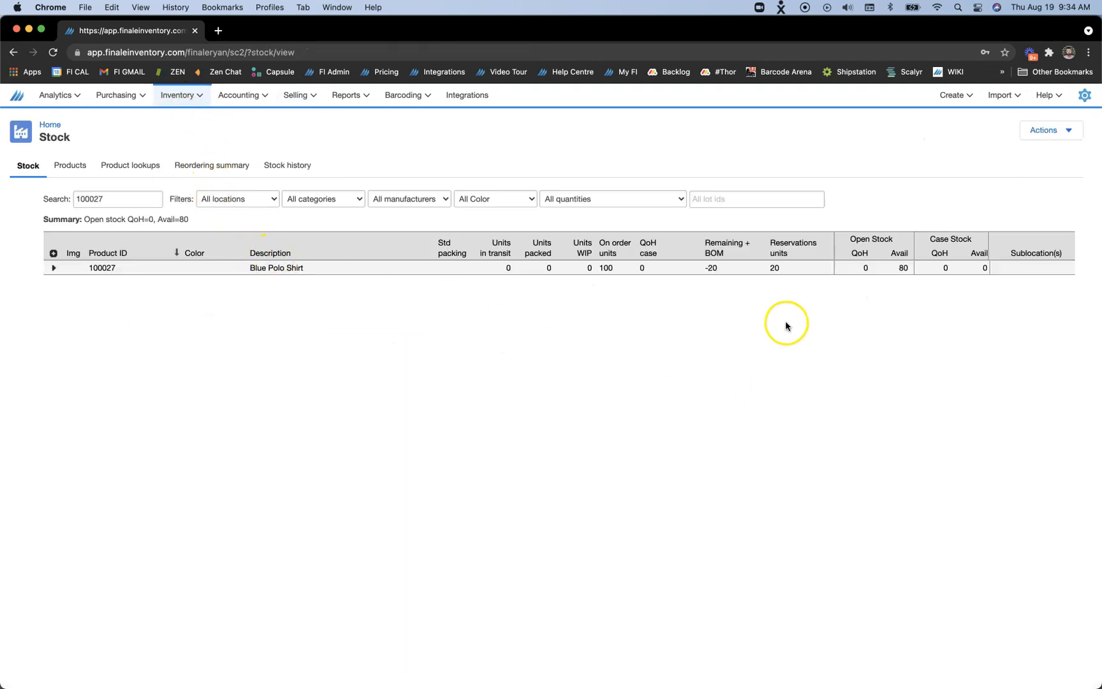
click(295, 267)
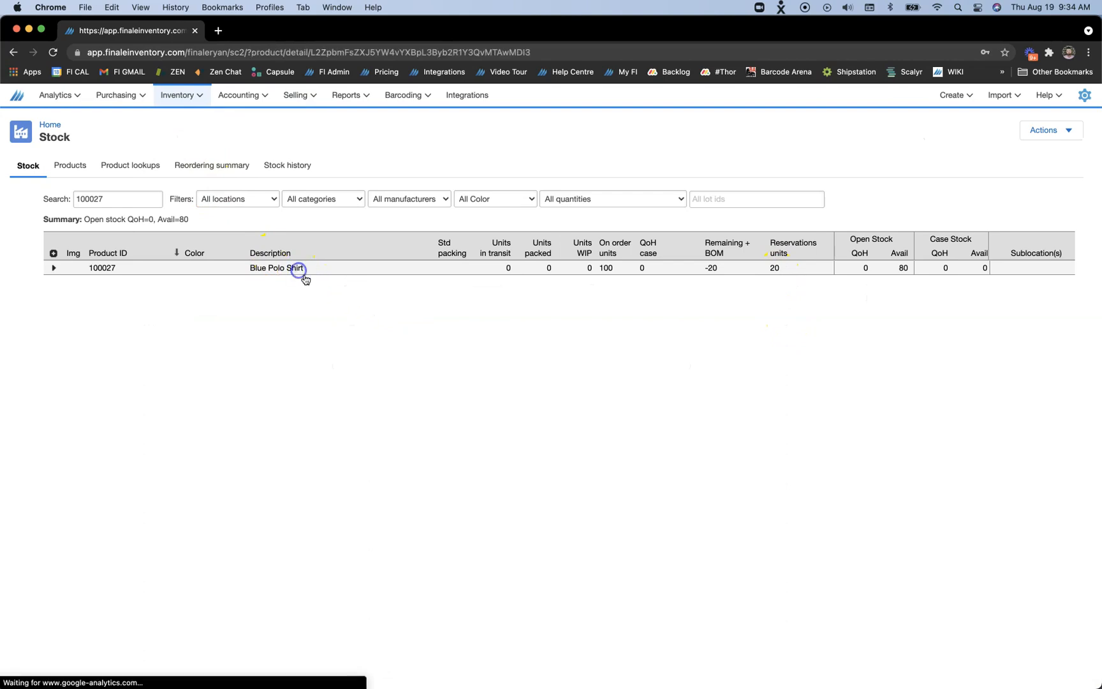
scroll(853, 401, down, 10)
scroll(853, 398, down, 10)
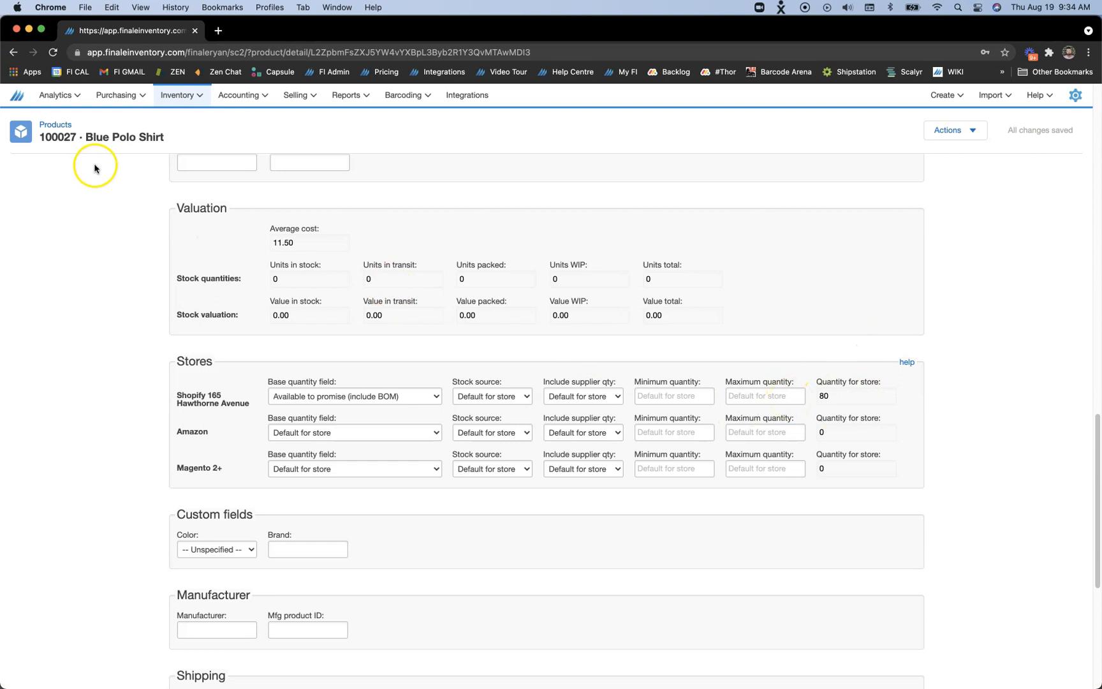
click(118, 95)
click(331, 396)
click(677, 381)
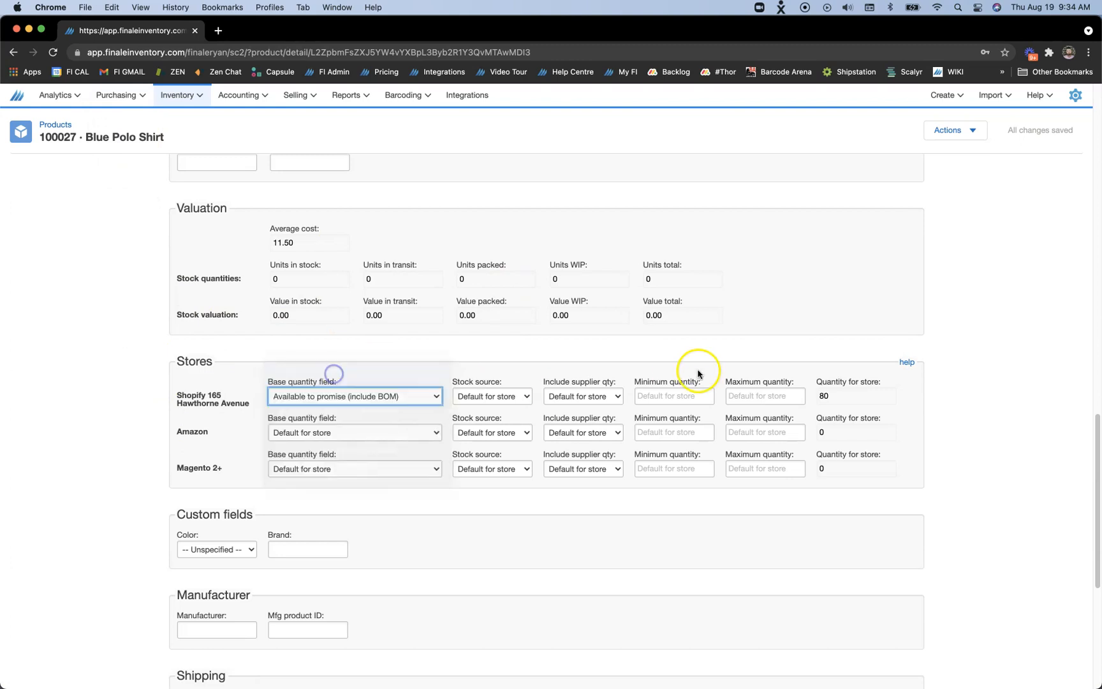
Select the 123 Corp purchase order in the purchases list and mark it as editable
scroll(548, 325, up, 5)
click(114, 95)
click(116, 143)
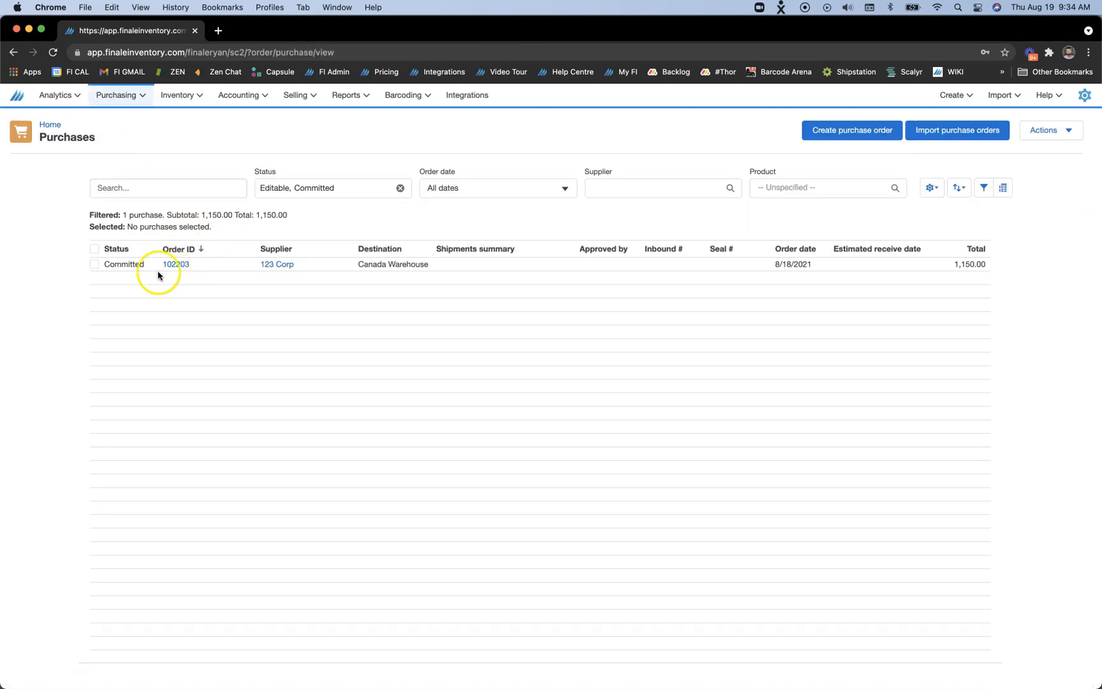
click(95, 264)
click(1069, 131)
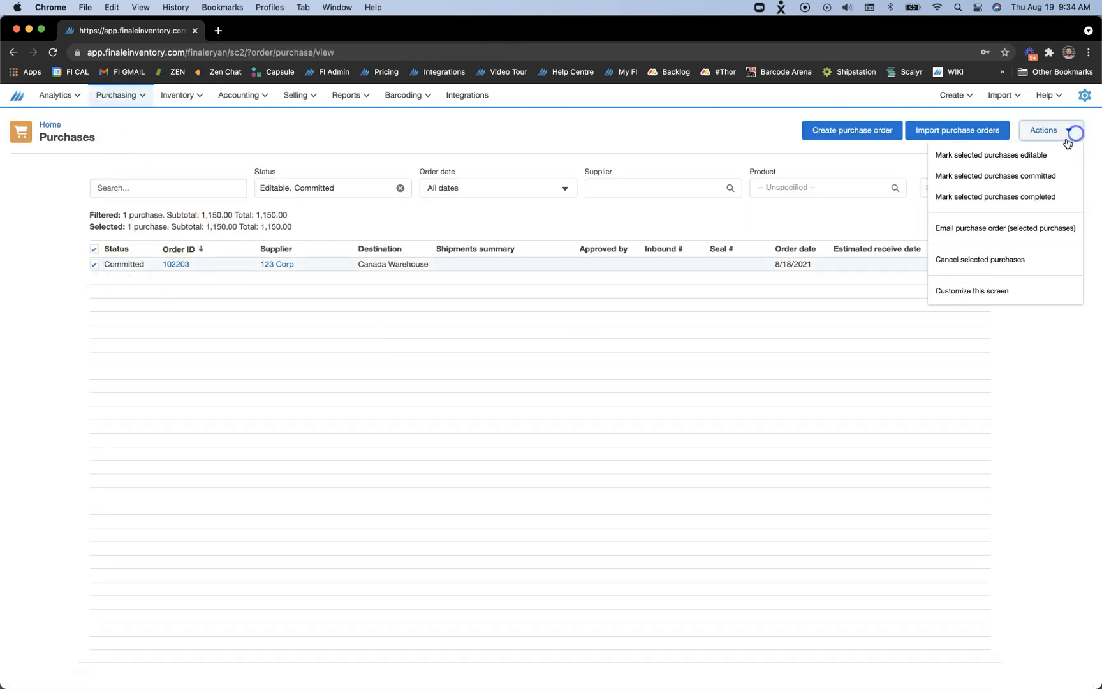
click(1038, 157)
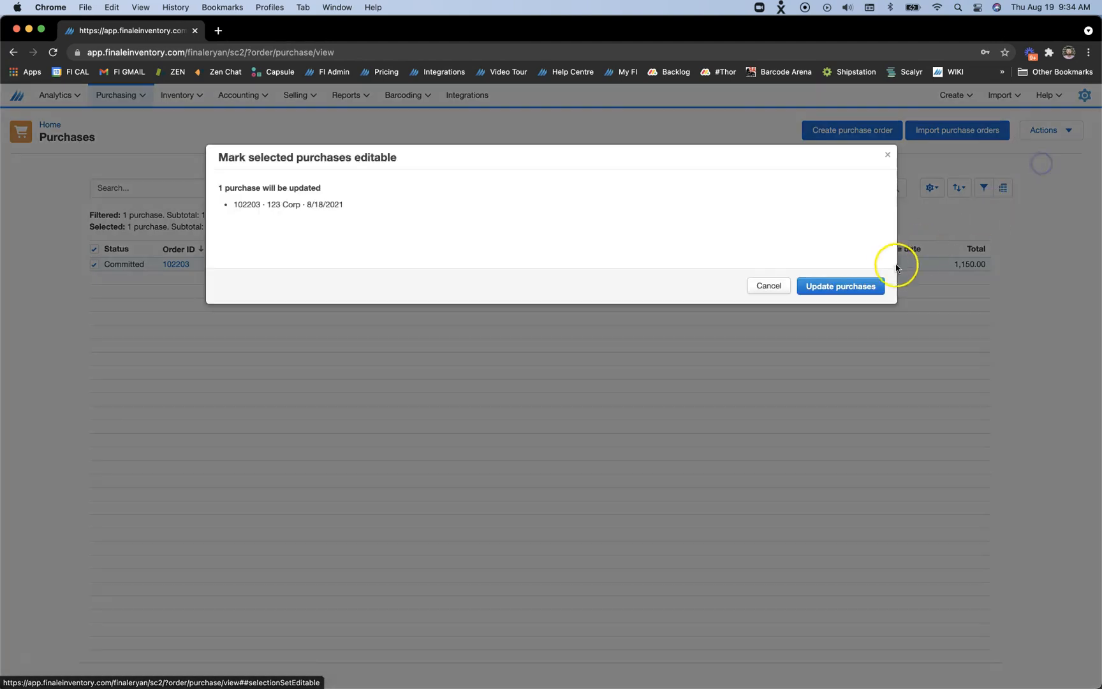
click(854, 286)
click(644, 285)
Check the Blue Polo Shirt's on-order, reserved and available units in the stock list
click(178, 95)
click(184, 117)
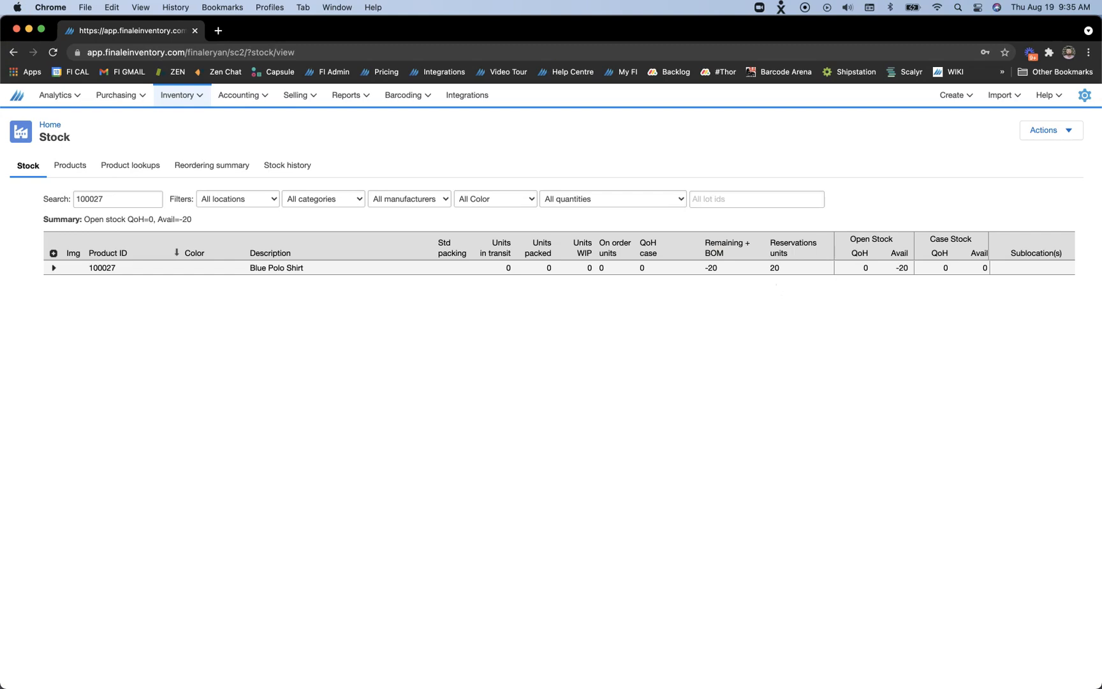
Open the purchasing options
click(130, 101)
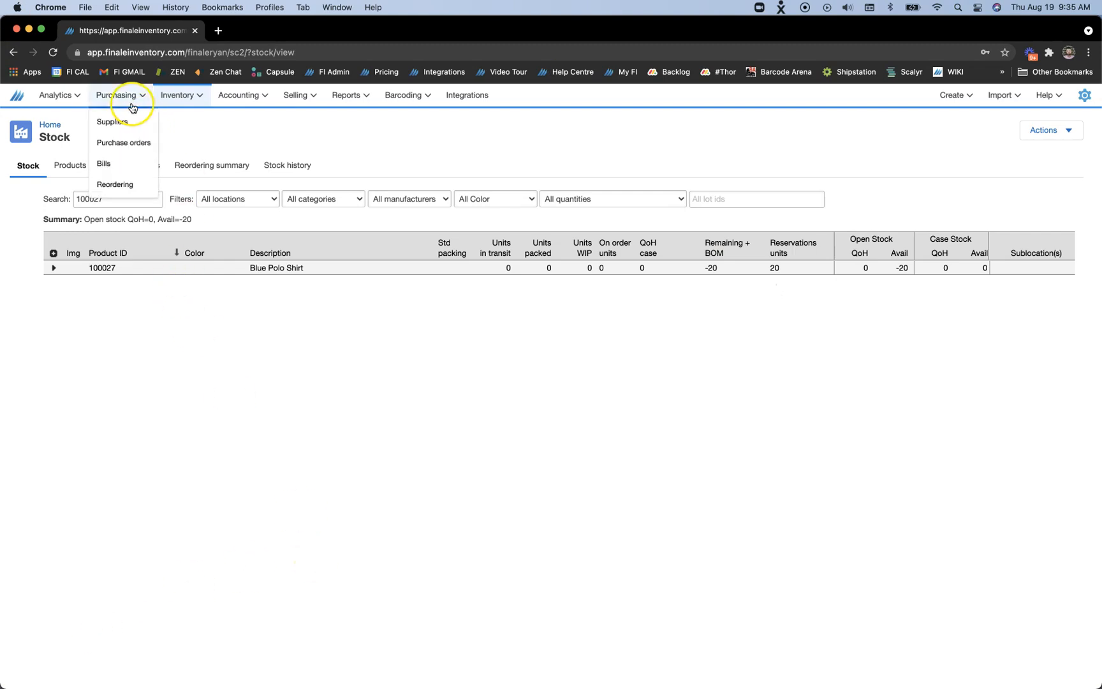